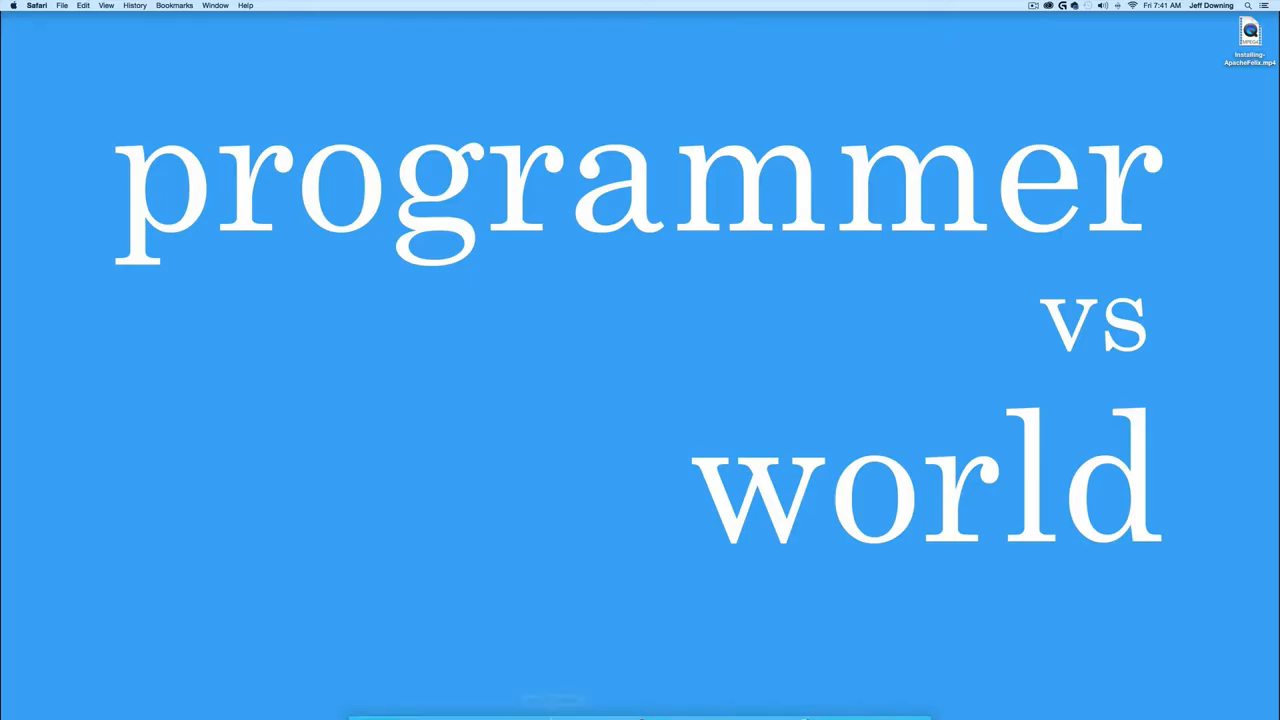
Bring Safari back and navigate to eclipse.org
left_click(526, 700)
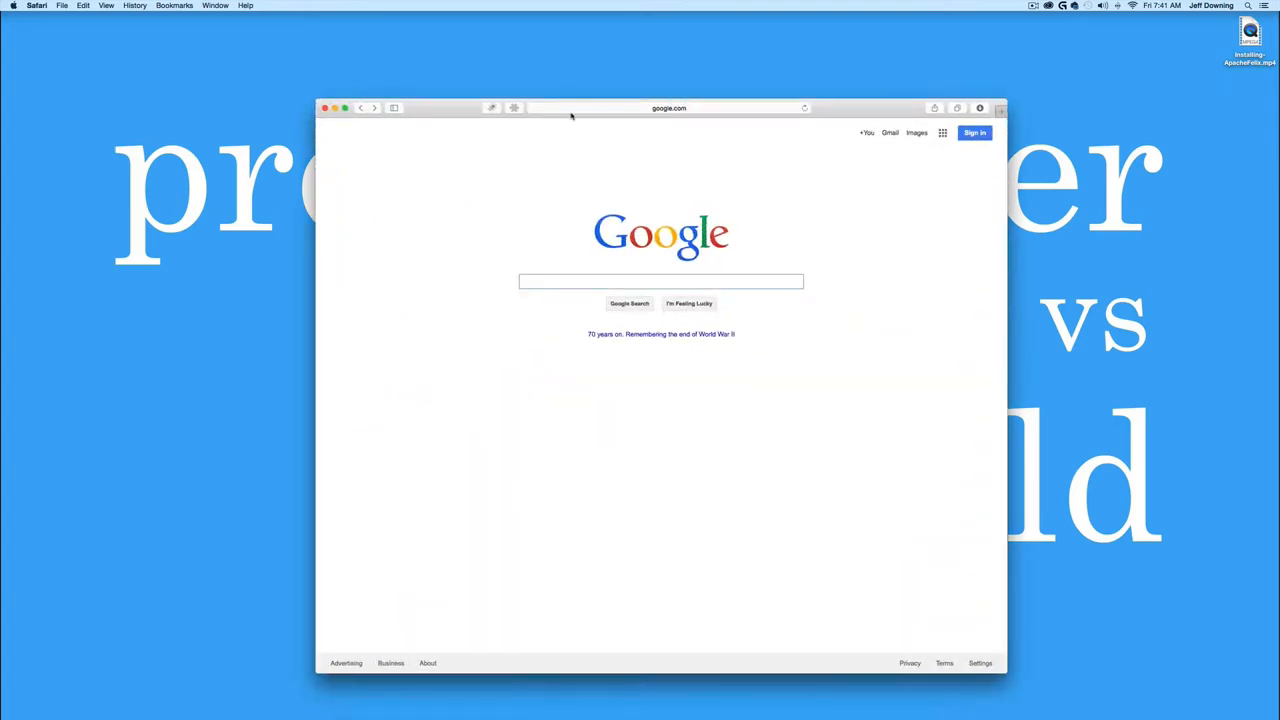
left_click(571, 108)
type("eclipse.org")
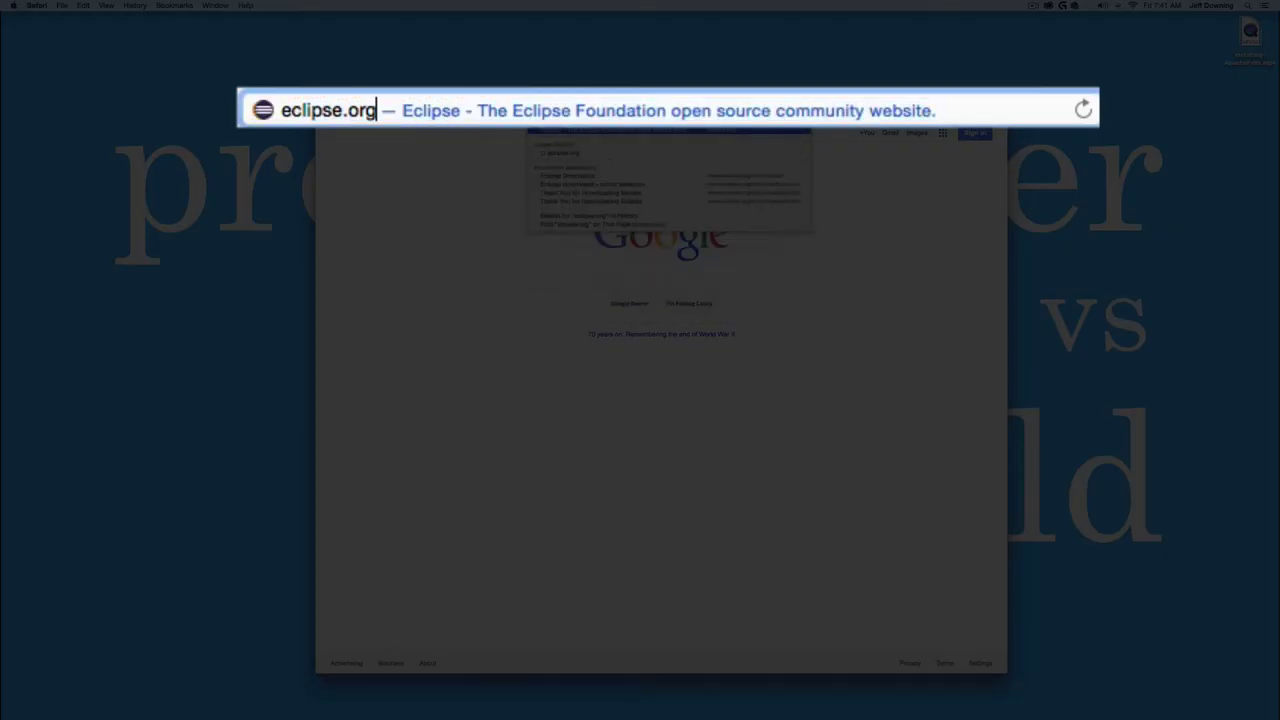
key("Return")
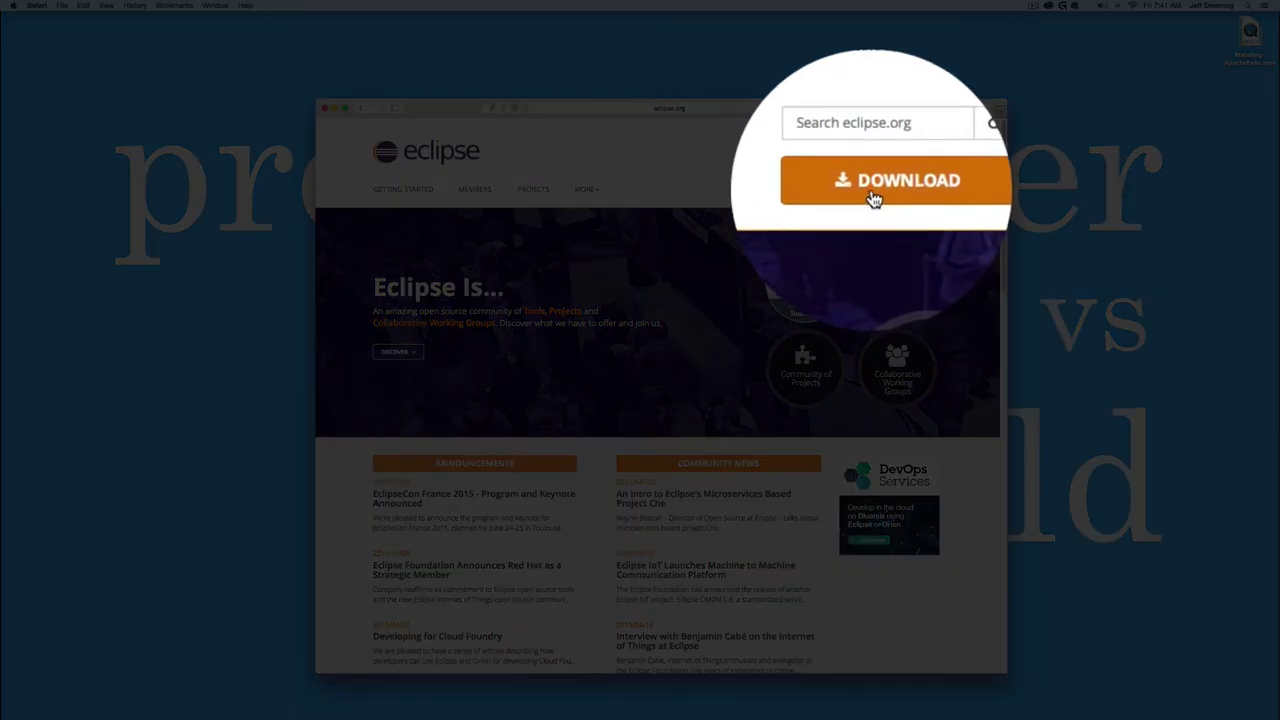
Start downloading the Eclipse IDE for Java Developers, Mac OS X 64 Bit, from the suggested mirror
left_click(873, 195)
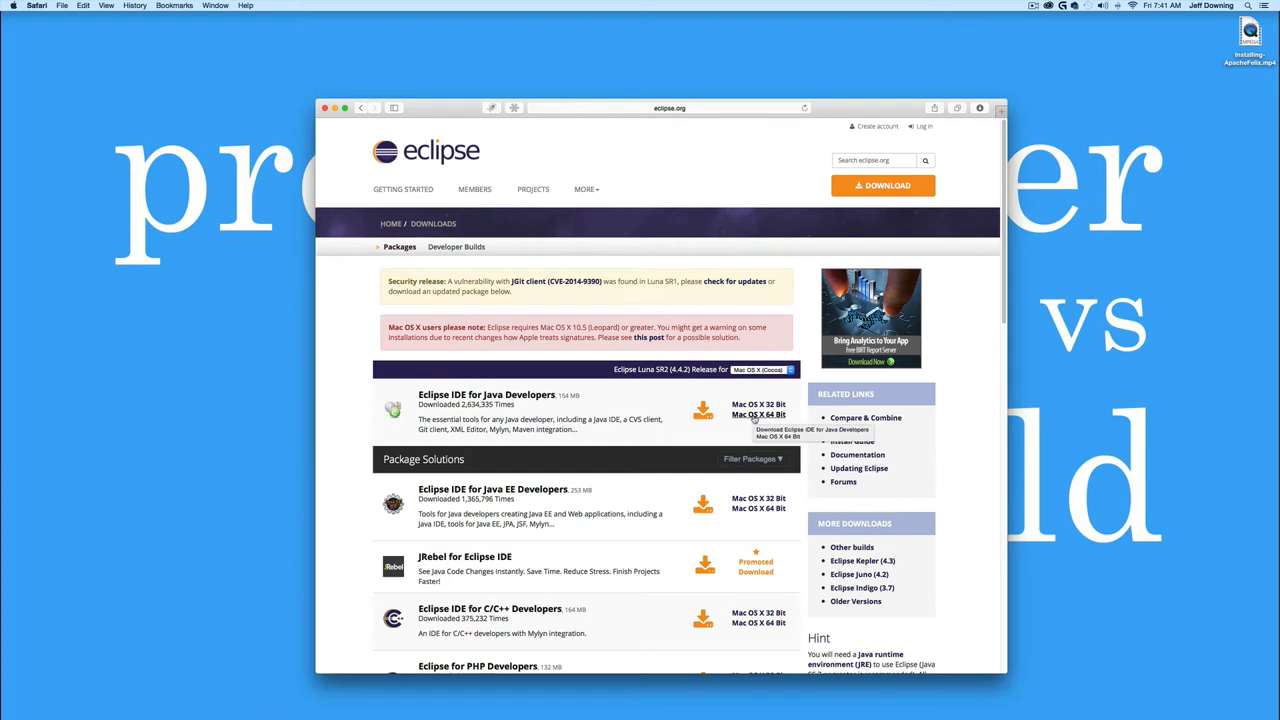
left_click(755, 415)
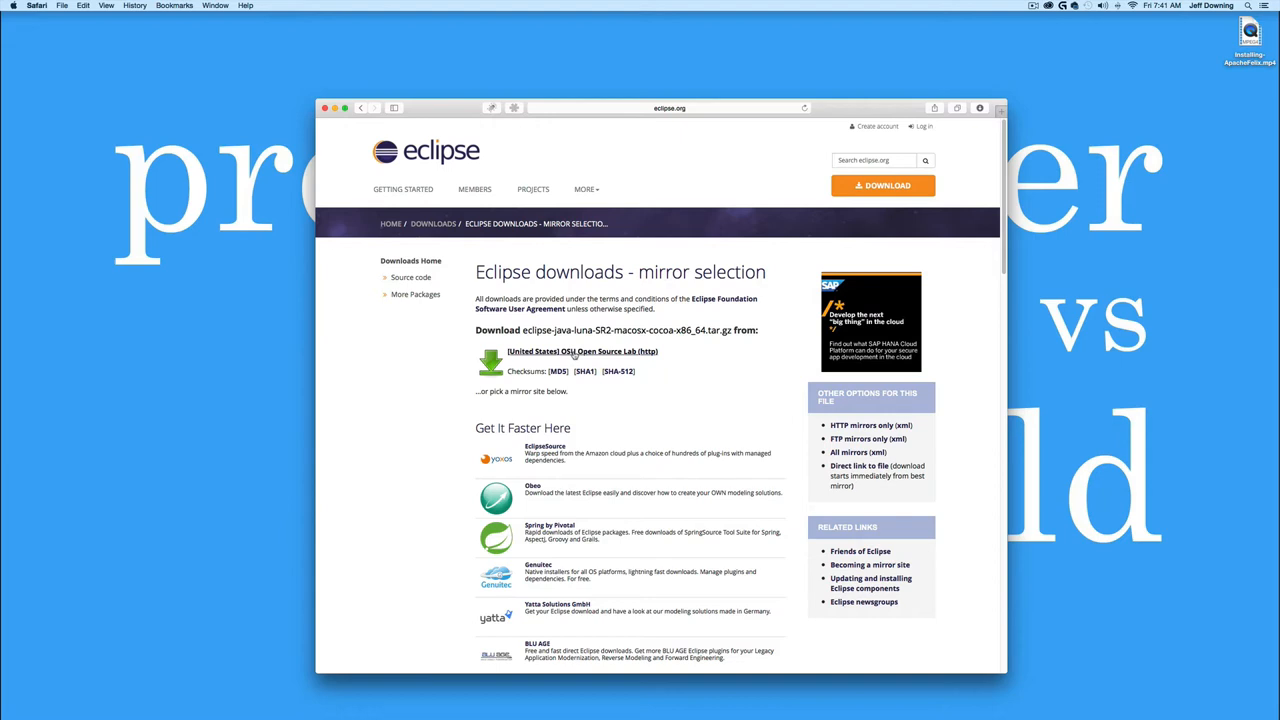
left_click(574, 356)
Extract the downloaded Eclipse archive in the Downloads folder
left_click(390, 705)
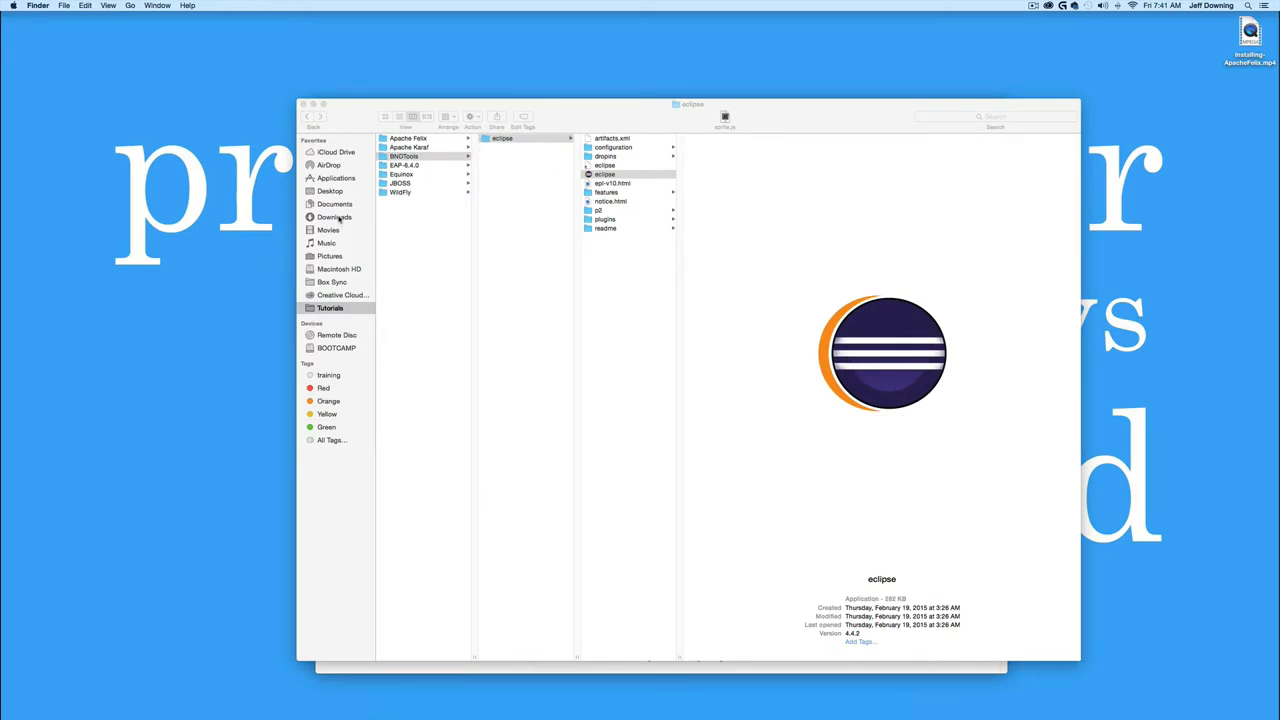
left_click(335, 218)
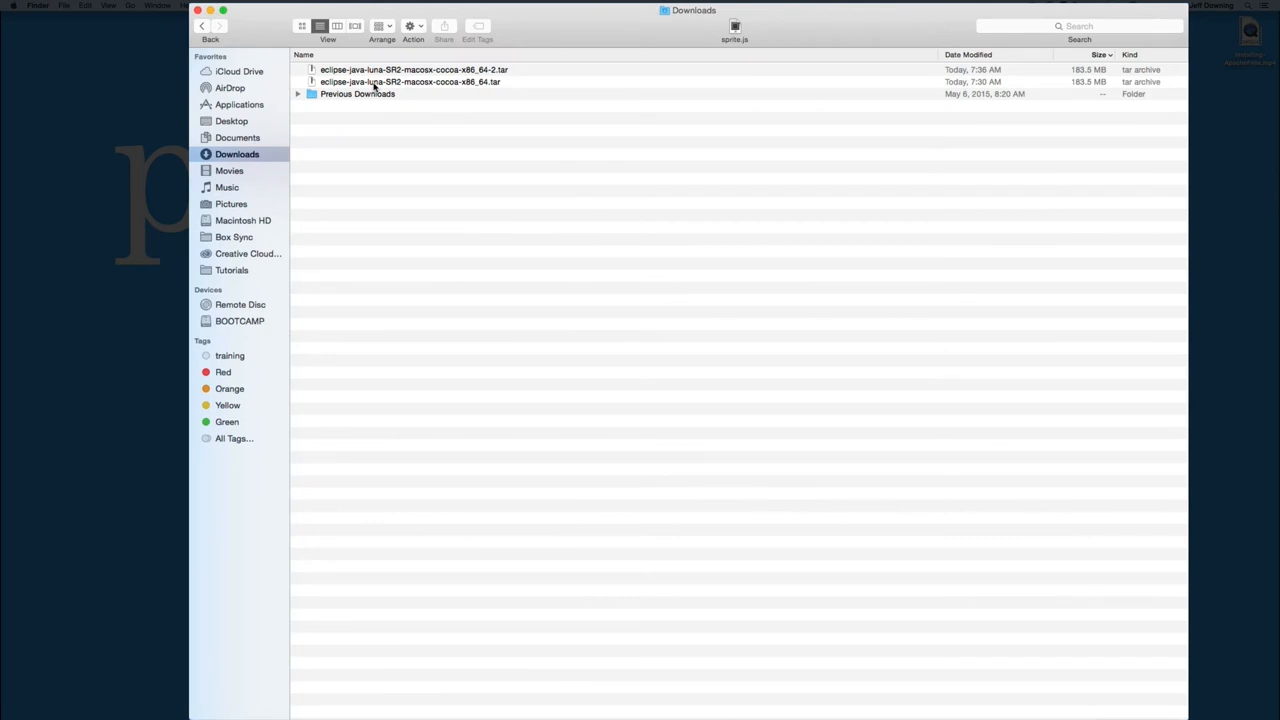
double_click(374, 82)
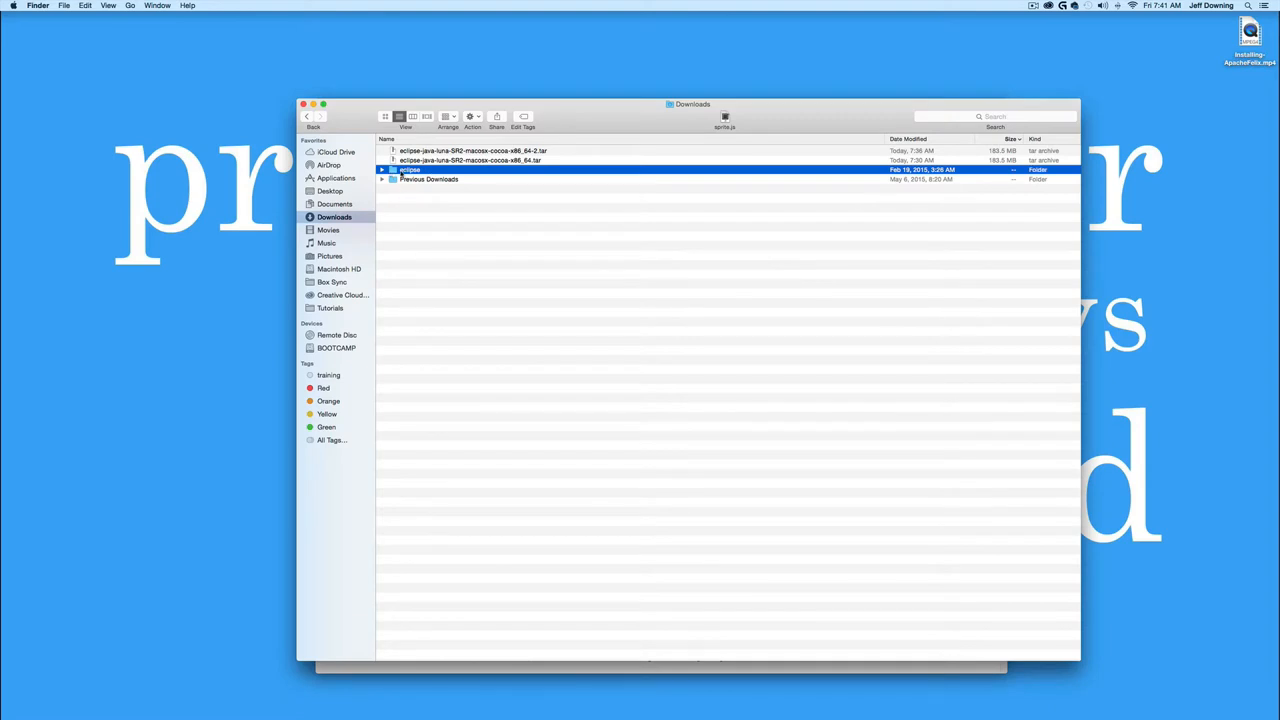
Browse to the eclipse folder inside Tutorials/BNDTools in Finder
left_click(330, 308)
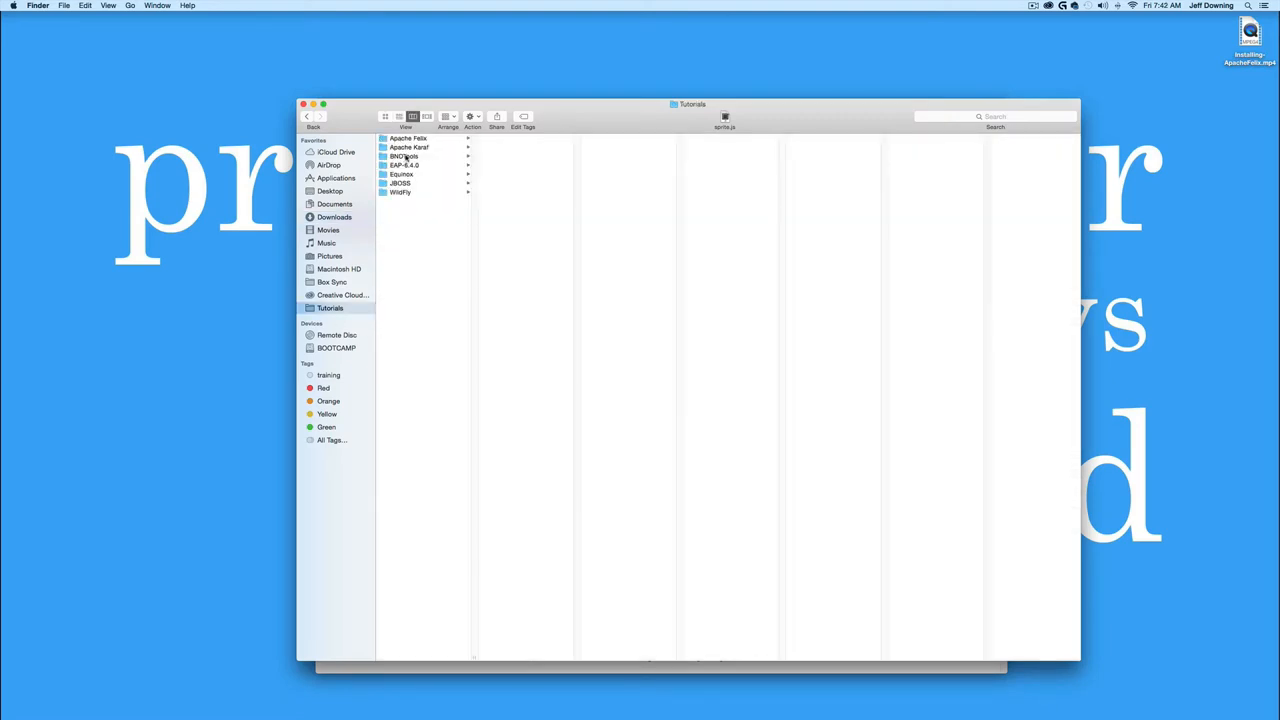
left_click(404, 156)
left_click(500, 140)
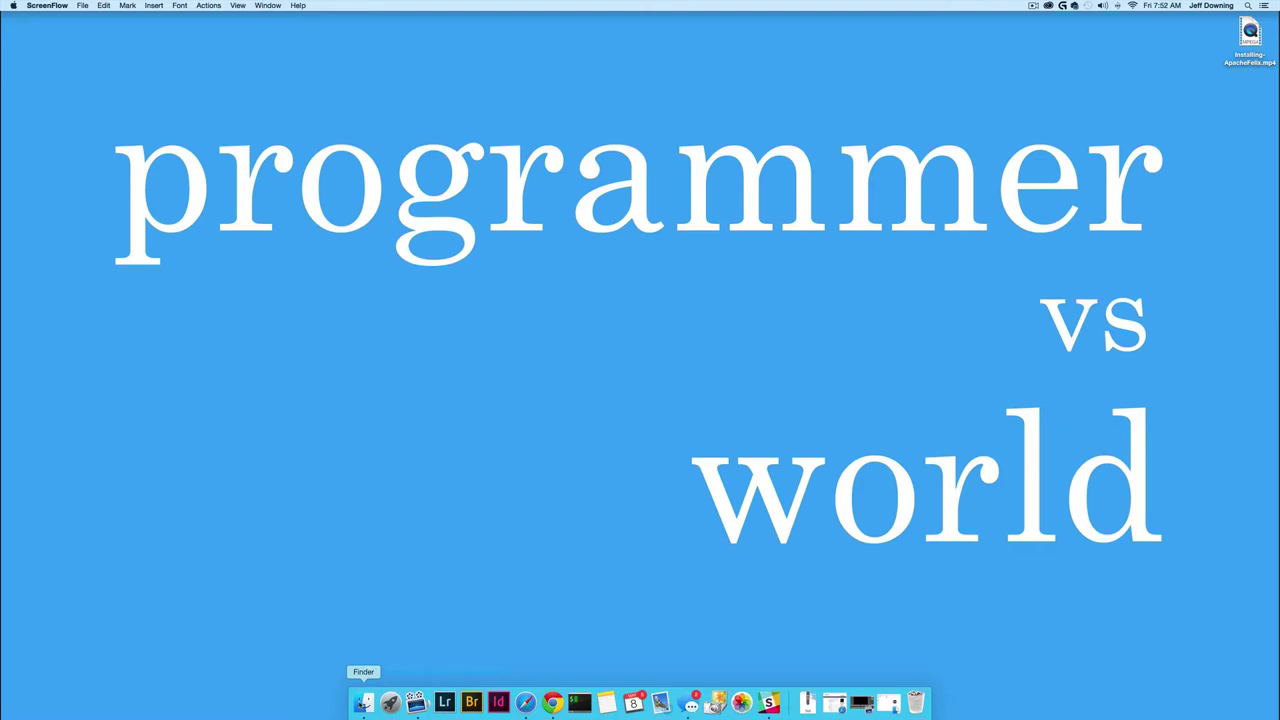
left_click(366, 703)
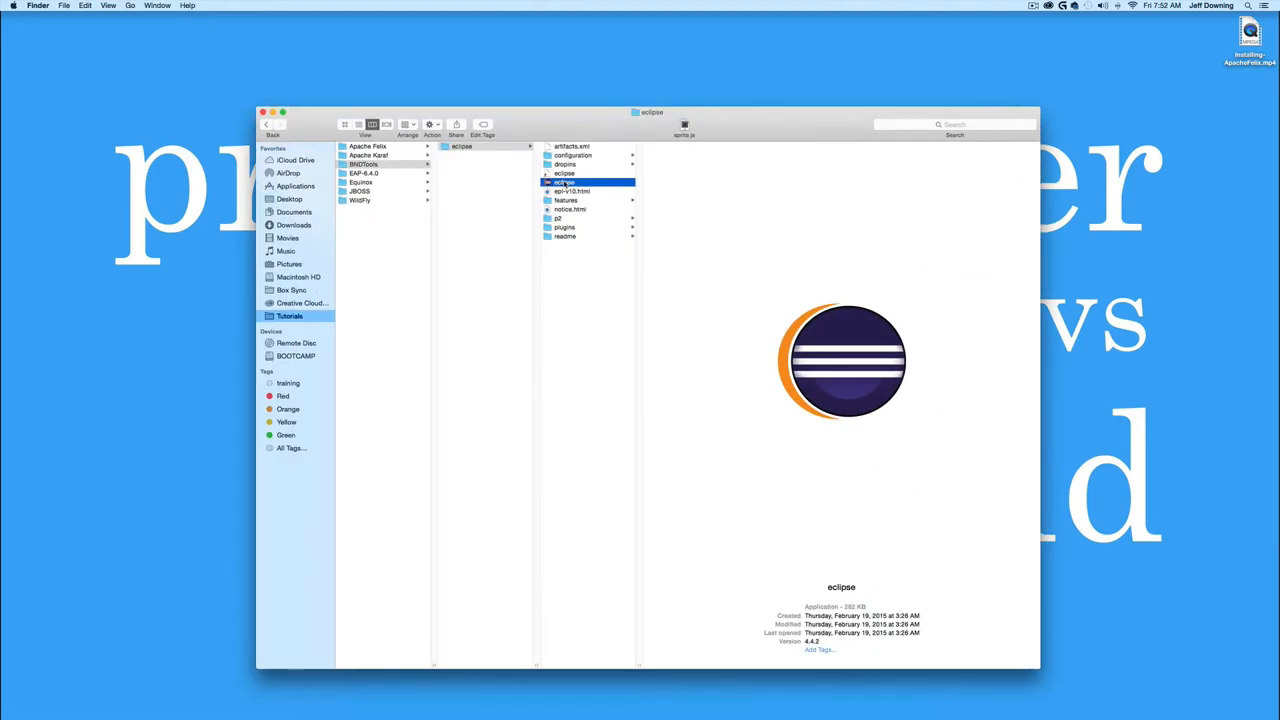
Launch Eclipse with a new workspace folder named osgi_tutorial in Documents
double_click(565, 182)
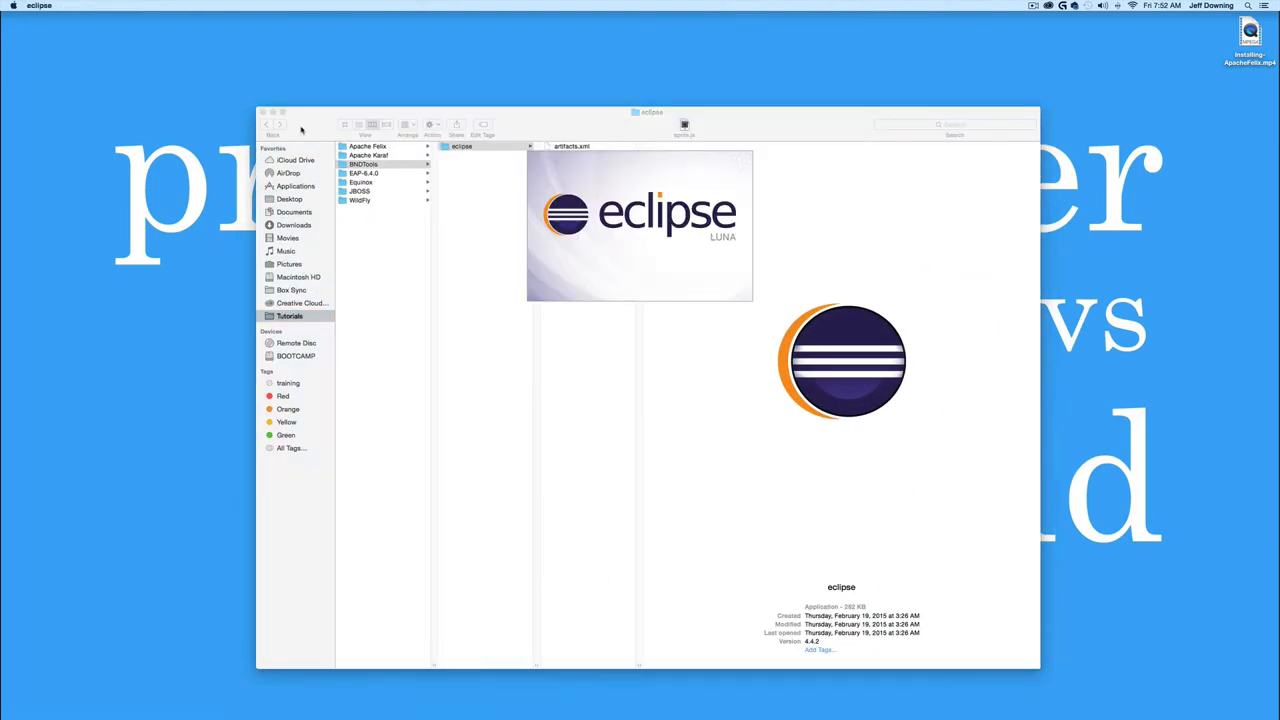
left_click(273, 113)
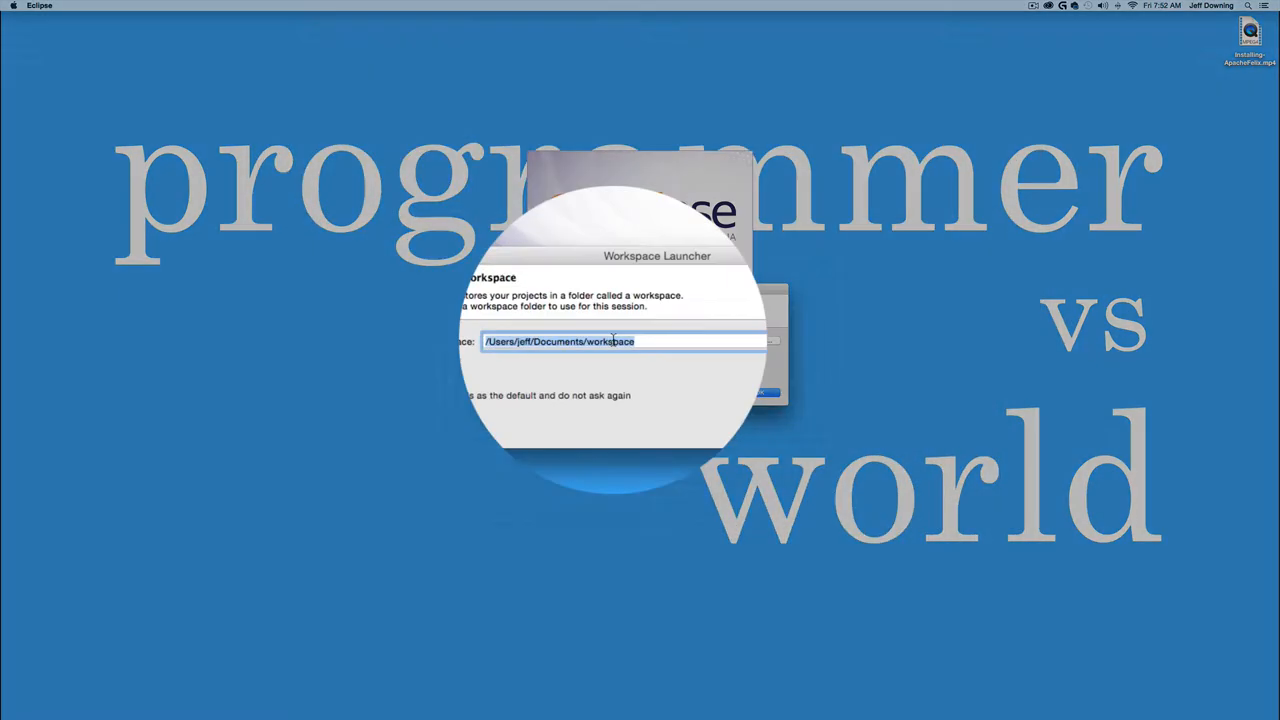
double_click(605, 341)
type("osg")
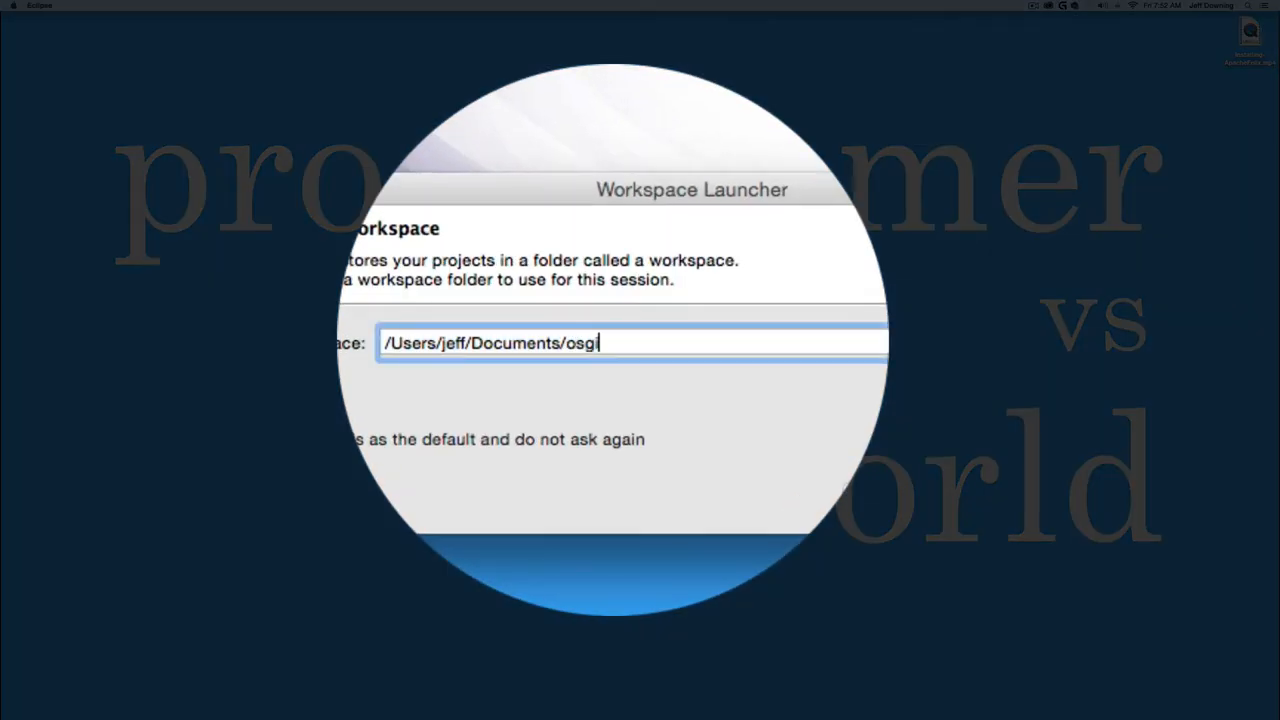
type("i_u")
key("BackSpace")
type("tutoir")
key("BackSpace")
key("BackSpace")
key("BackSpace")
type("rial")
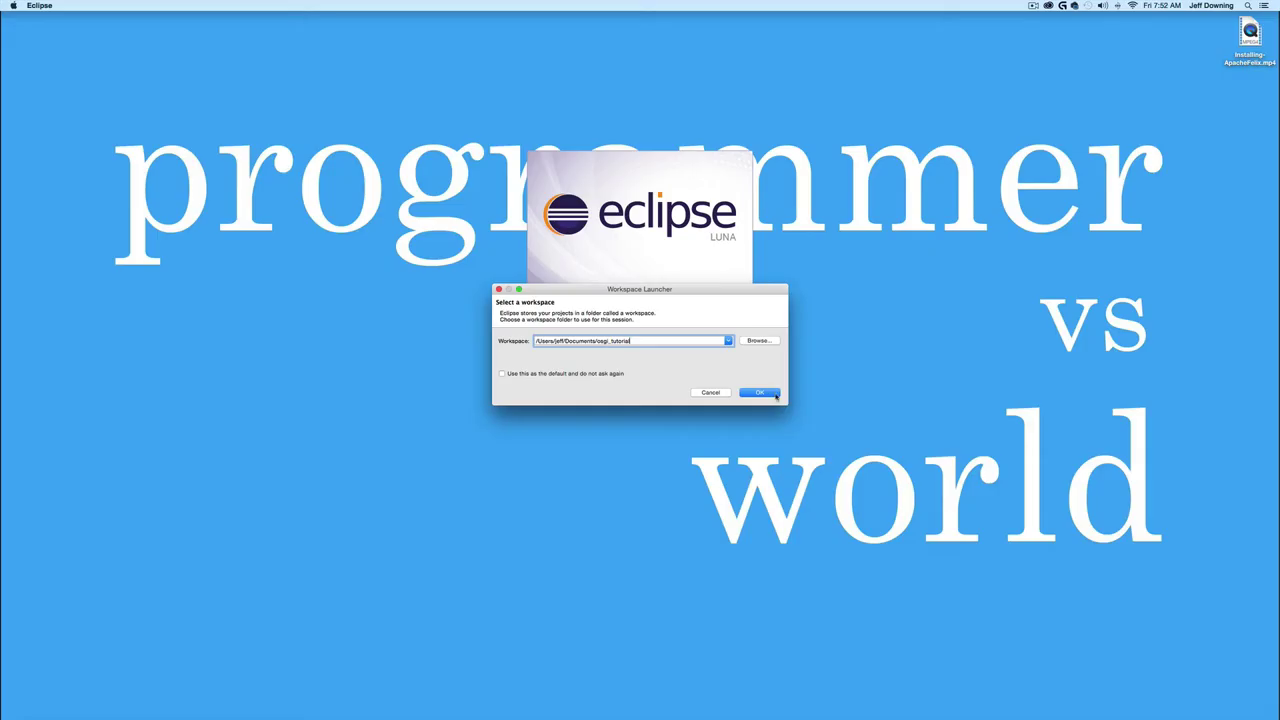
left_click(768, 394)
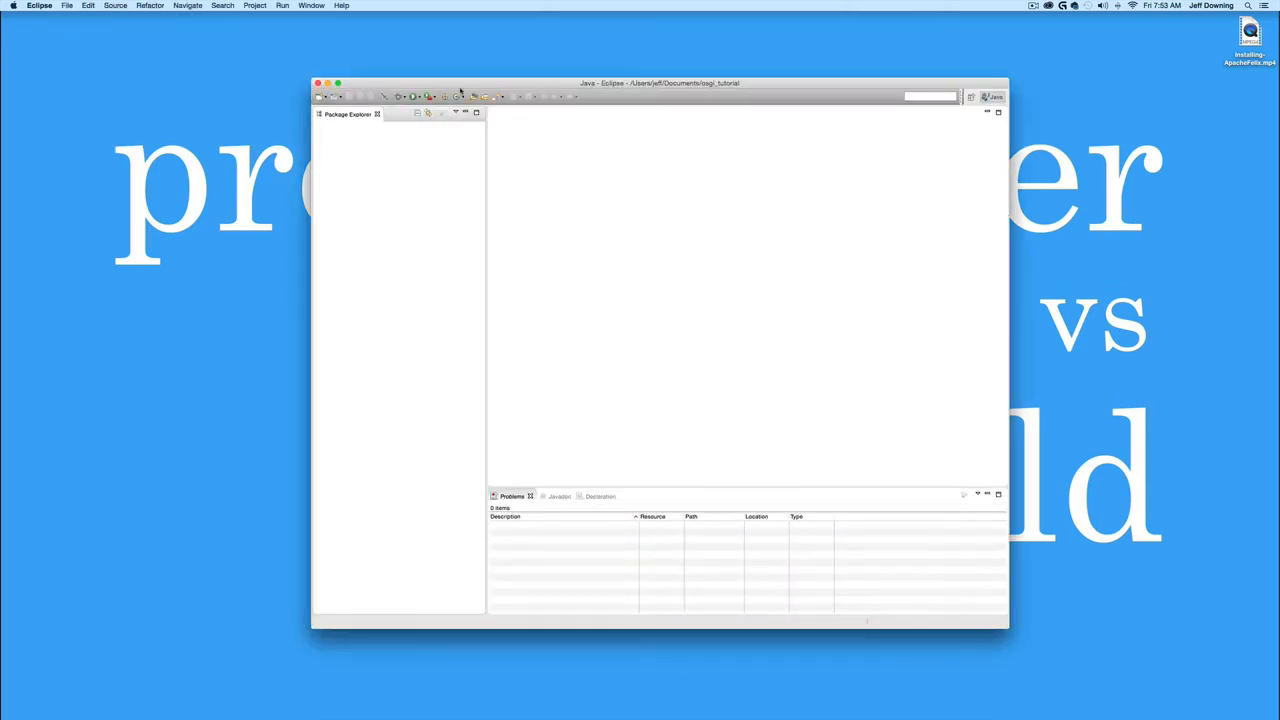
Search the Eclipse Marketplace for bndtools and start installing Bndtools 2.4.1.REL
left_click(342, 6)
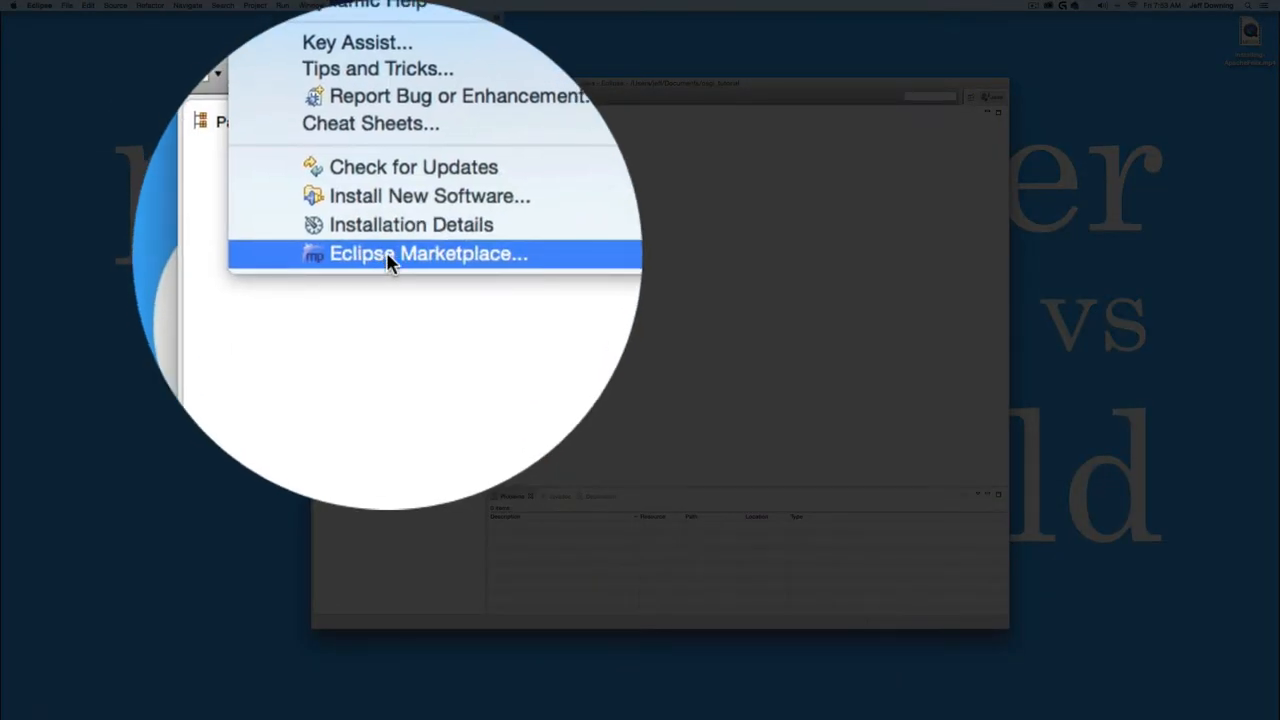
left_click(388, 260)
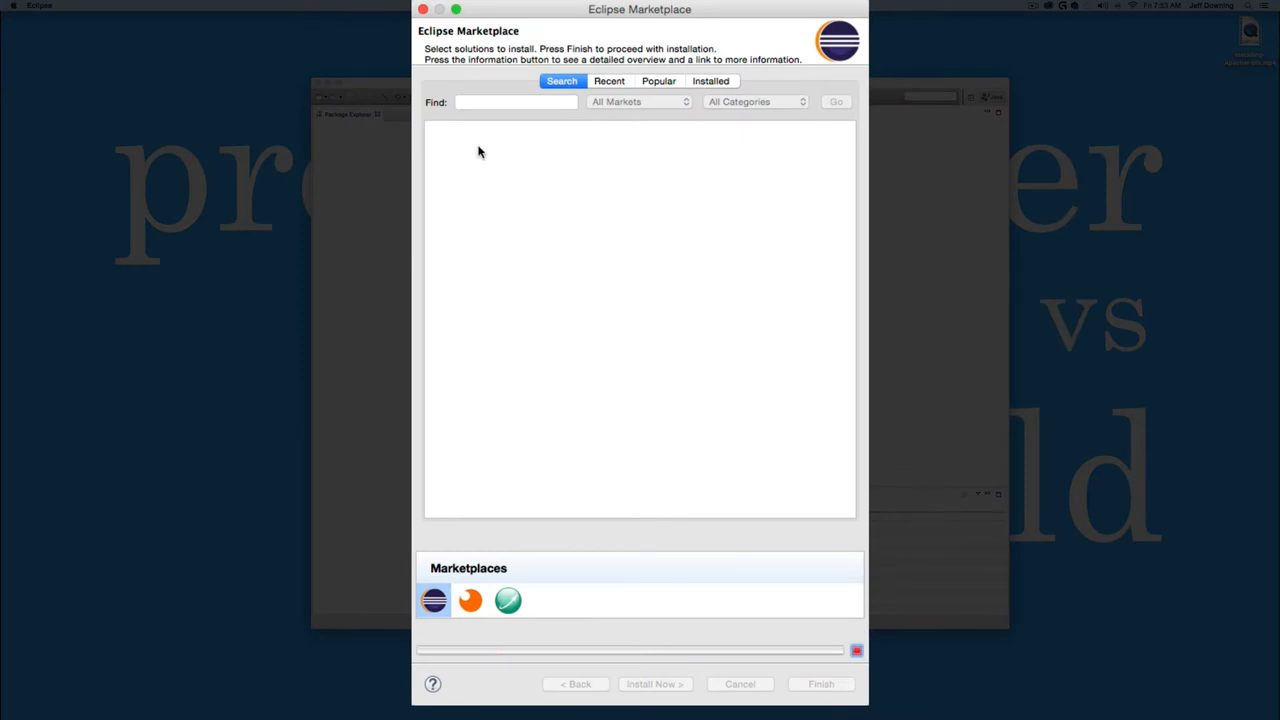
left_click(493, 101)
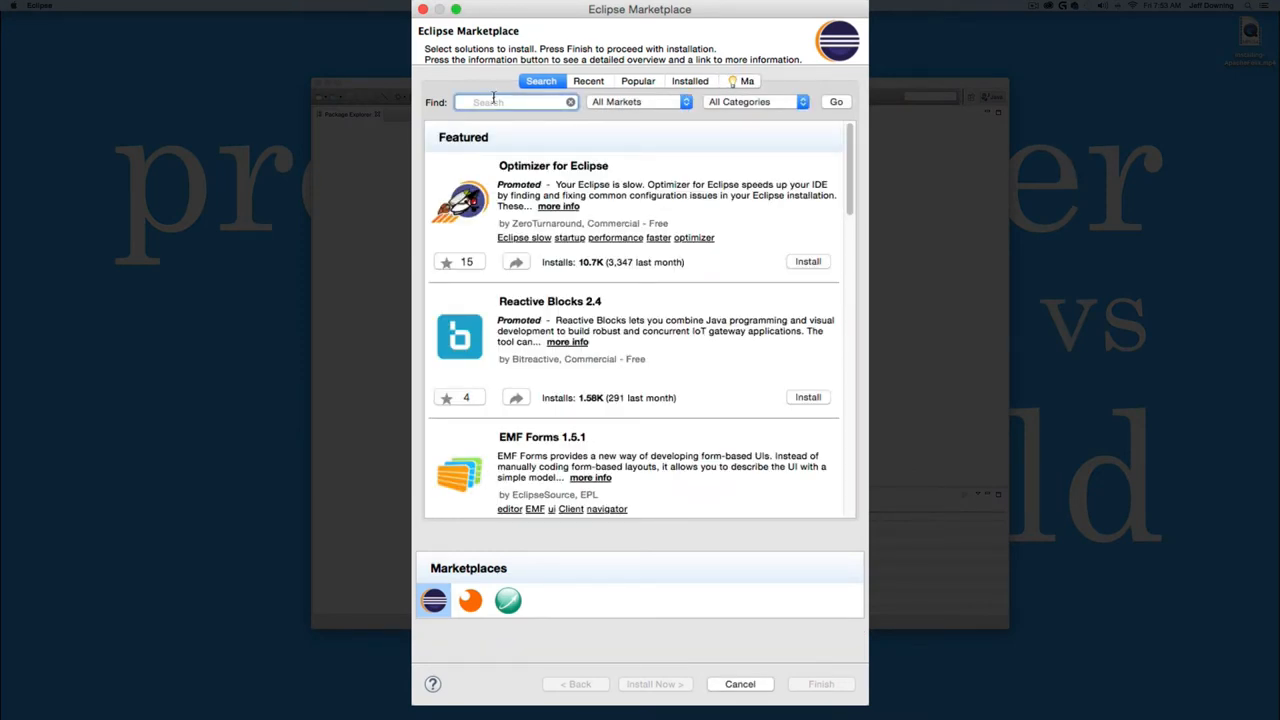
type("bndtool")
type("s")
key("Return")
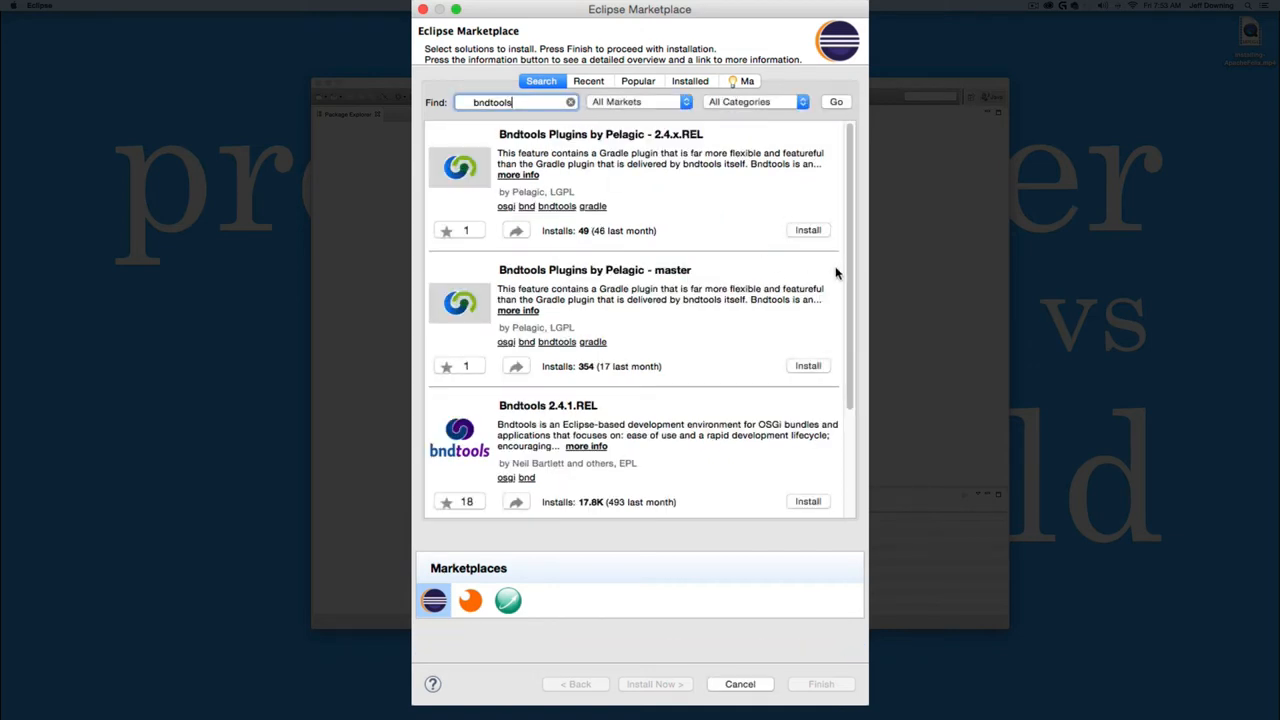
scroll(610, 372, "down", 2)
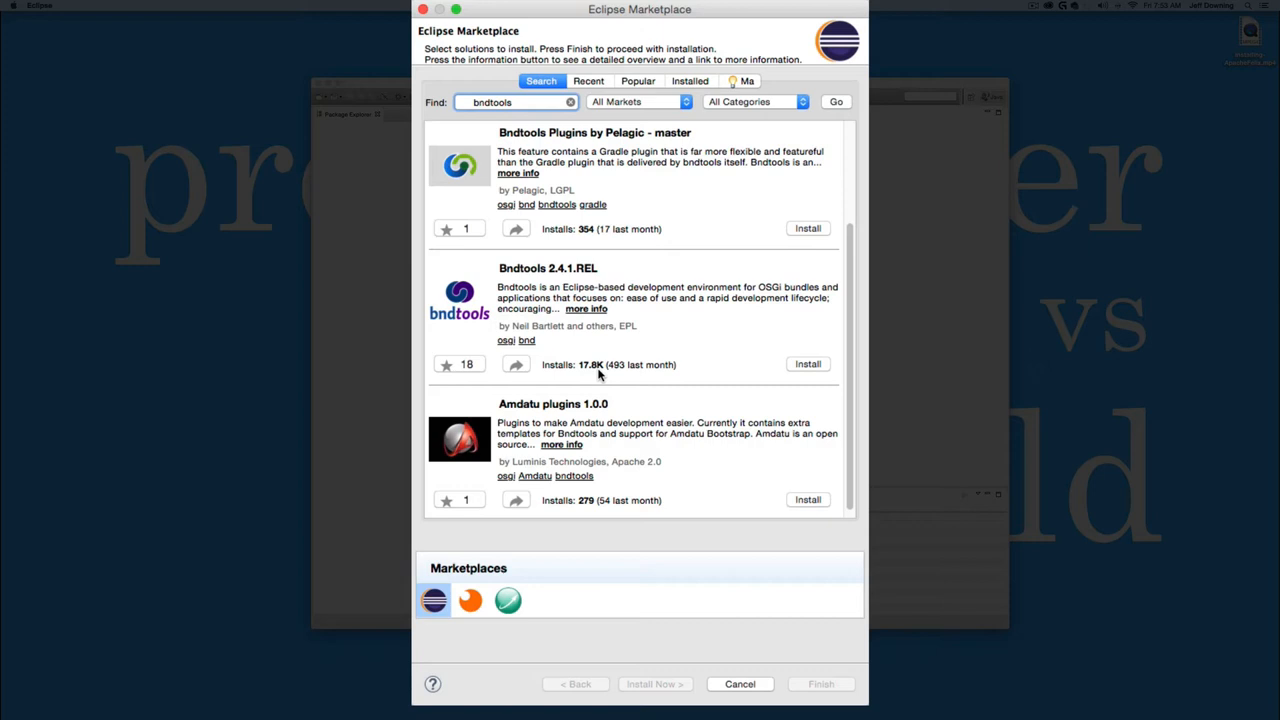
left_click(808, 364)
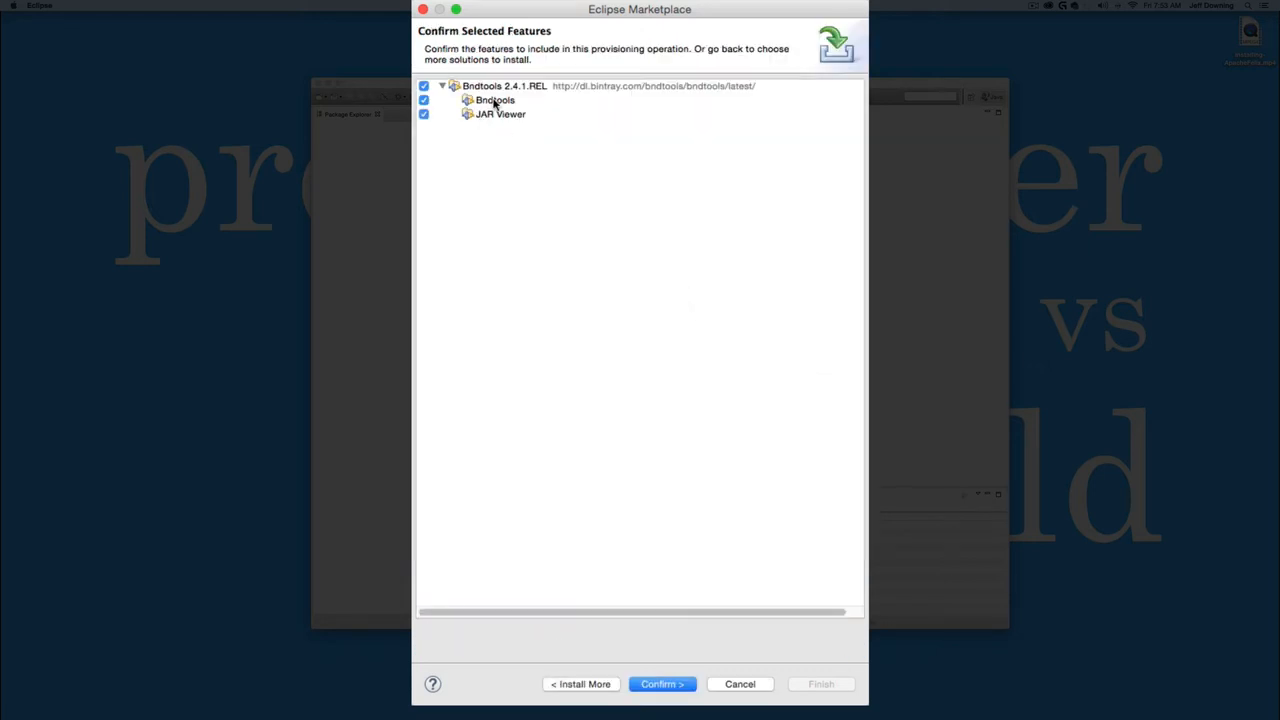
Confirm the features, accept the license, allow unsigned content and restart Eclipse
left_click(673, 684)
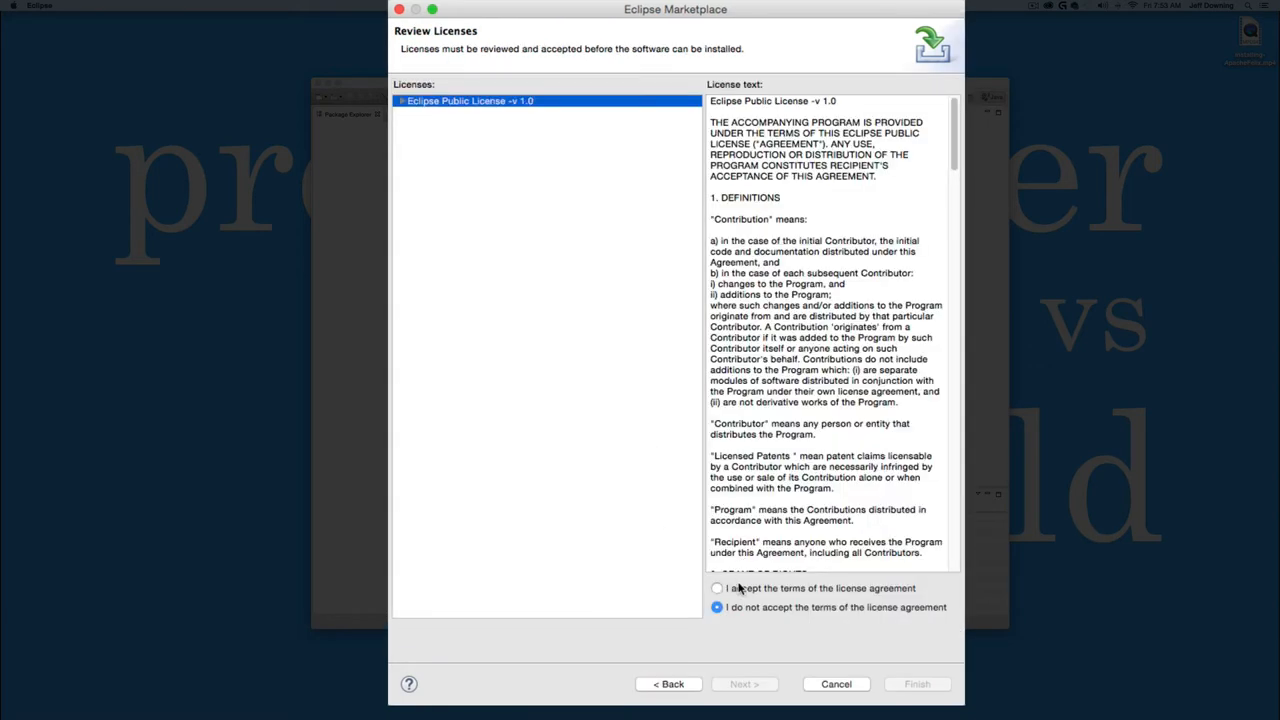
left_click(716, 588)
left_click(917, 684)
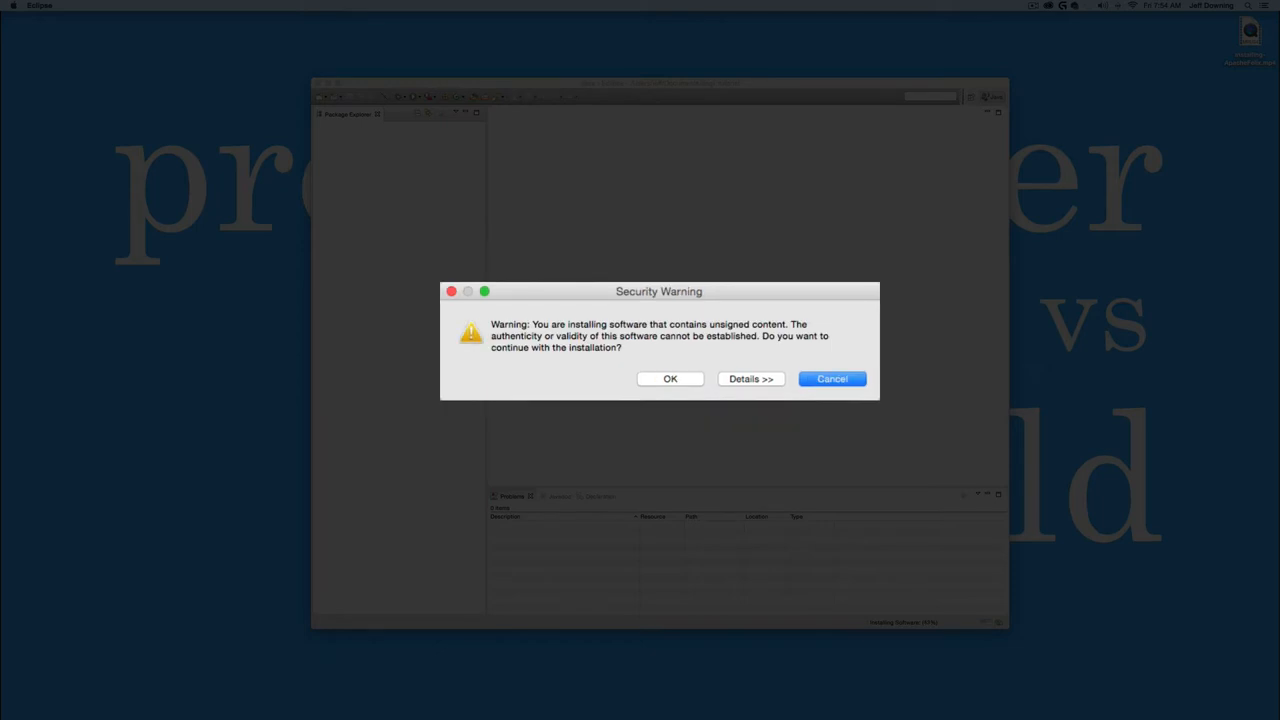
left_click(670, 379)
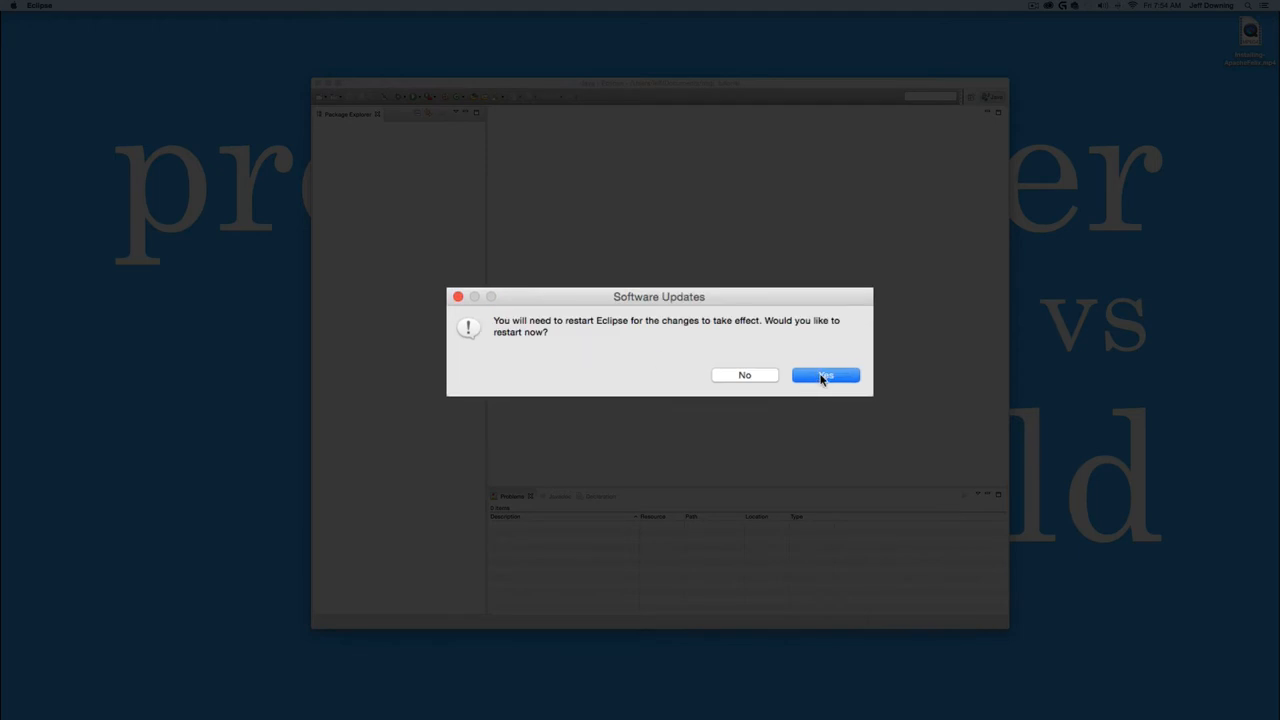
left_click(823, 377)
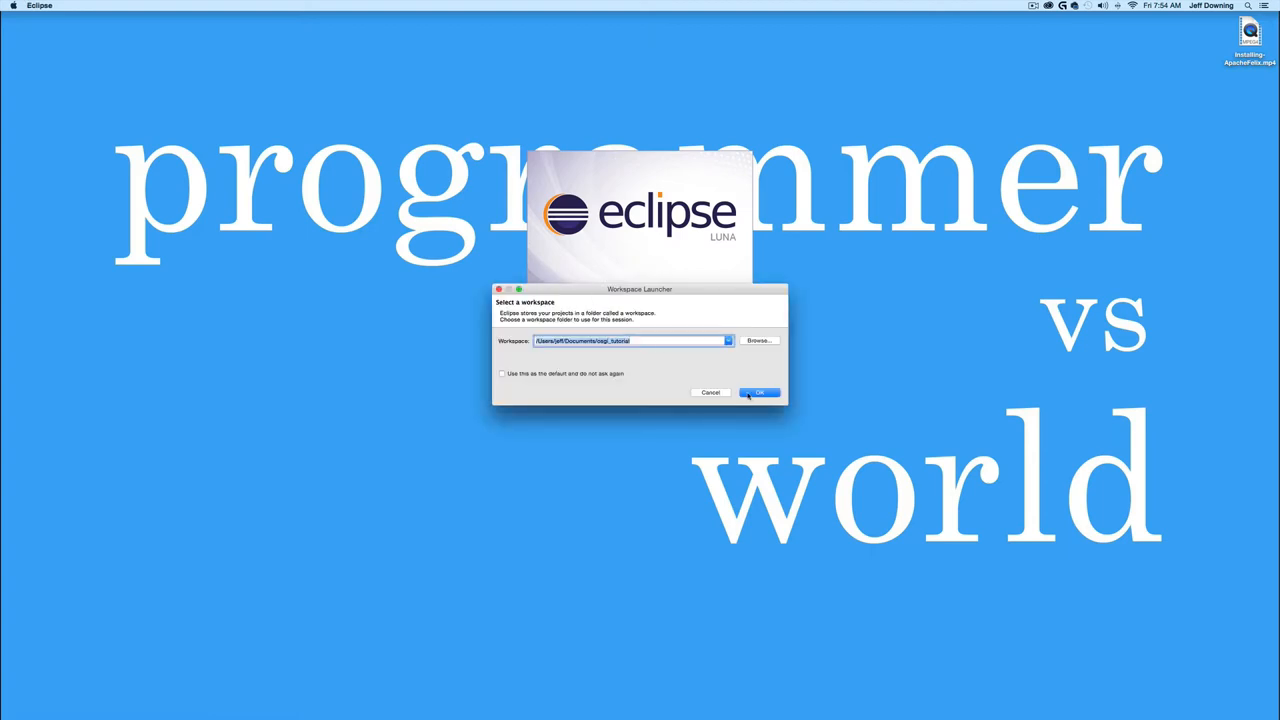
Reopen the osgi_tutorial workspace after the restart
left_click(759, 393)
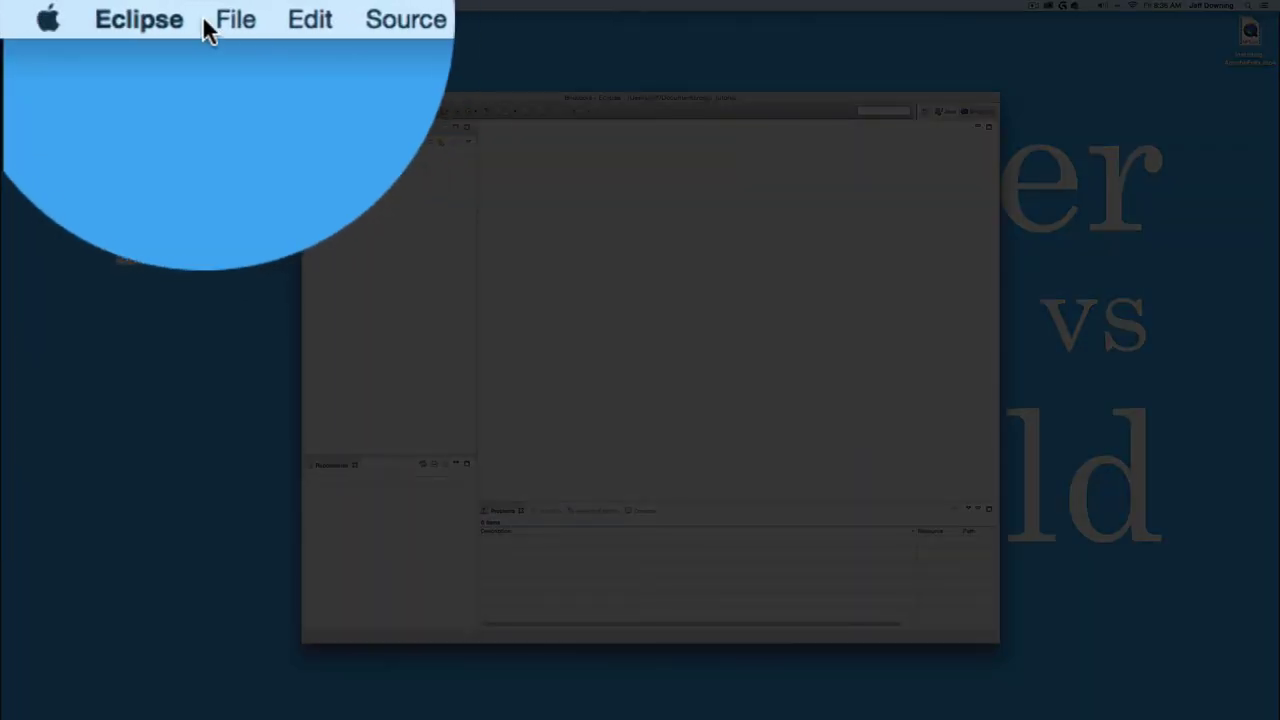
Create a Bndtools OSGi project named bnddemo using the Component Development template
left_click(109, 5)
mouse_move(60, 62)
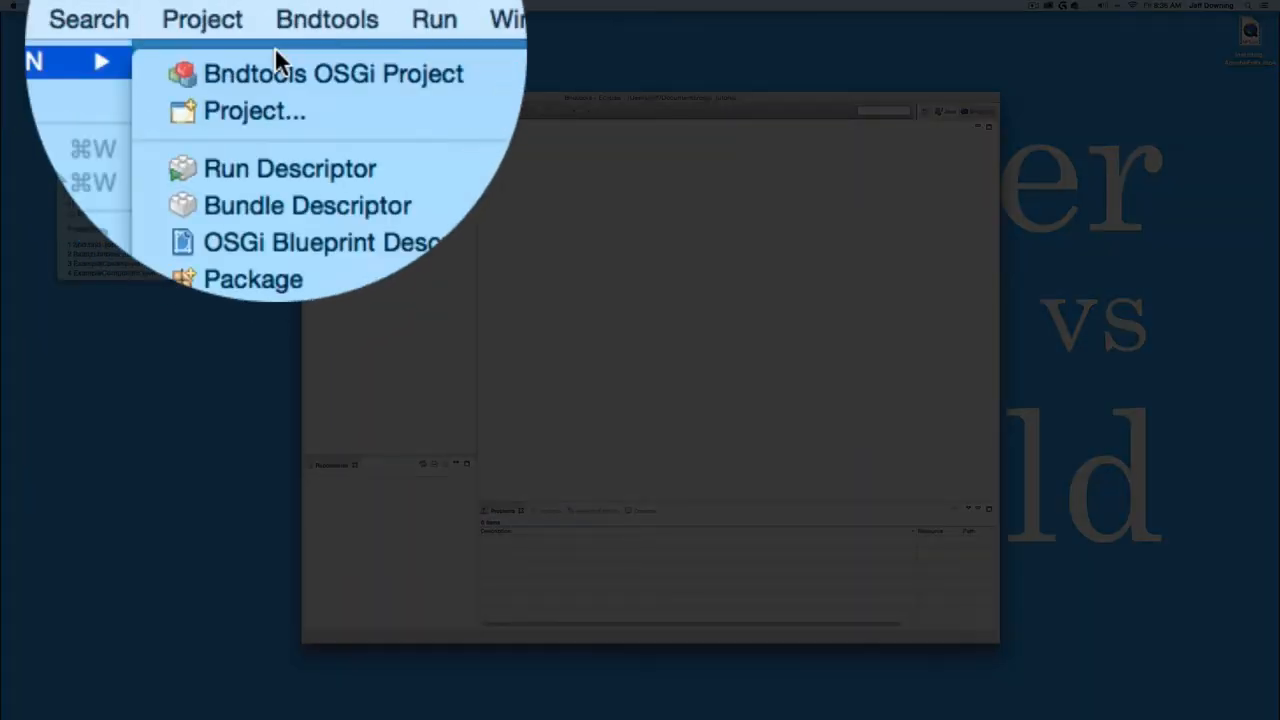
left_click(285, 247)
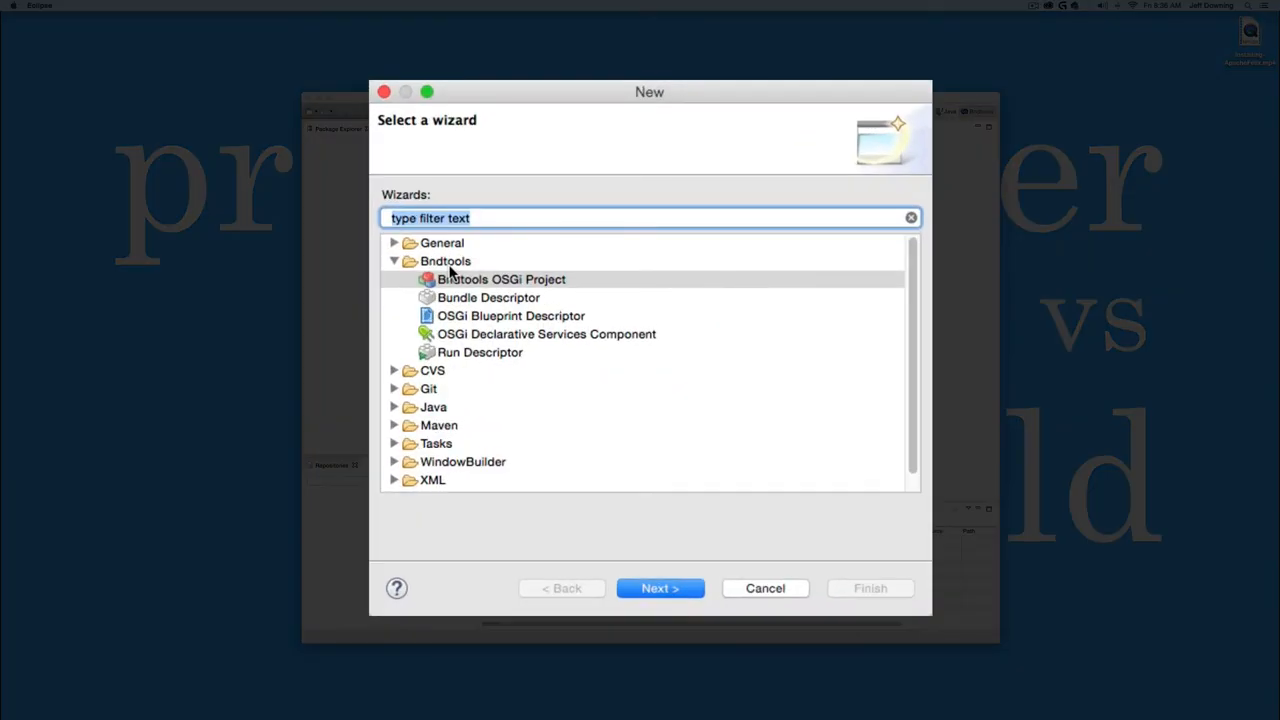
left_click(465, 280)
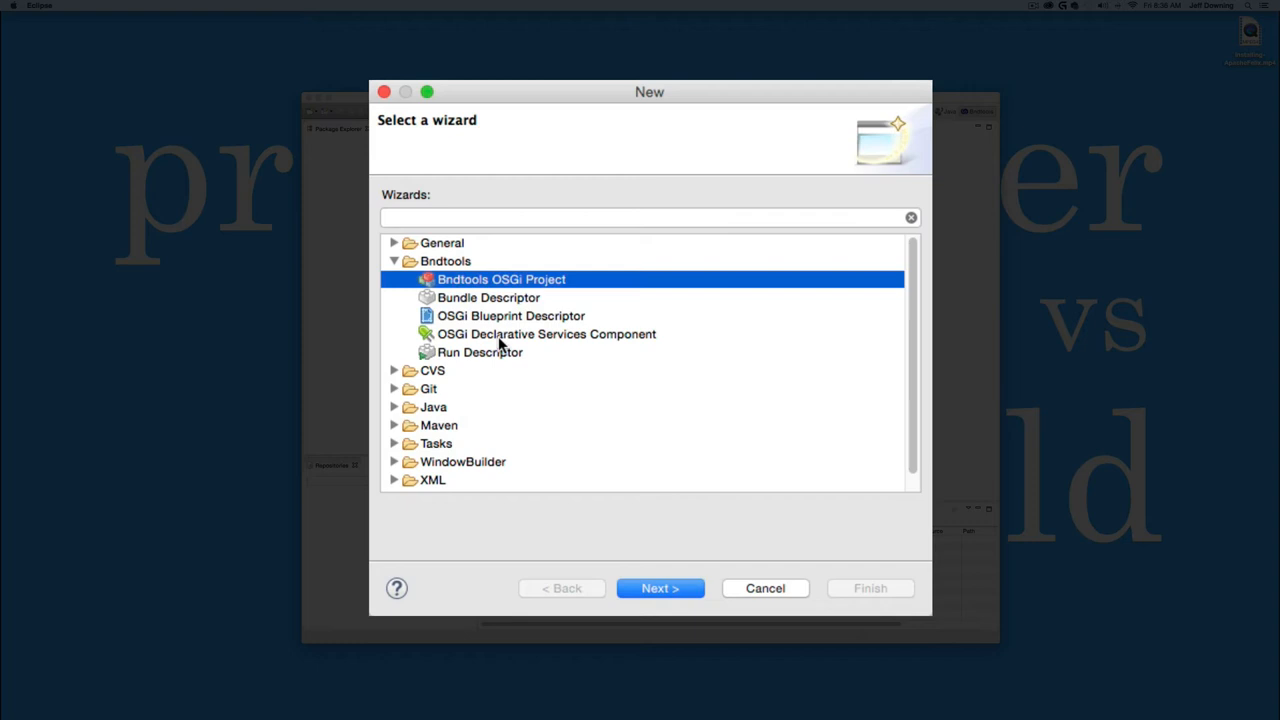
left_click(655, 592)
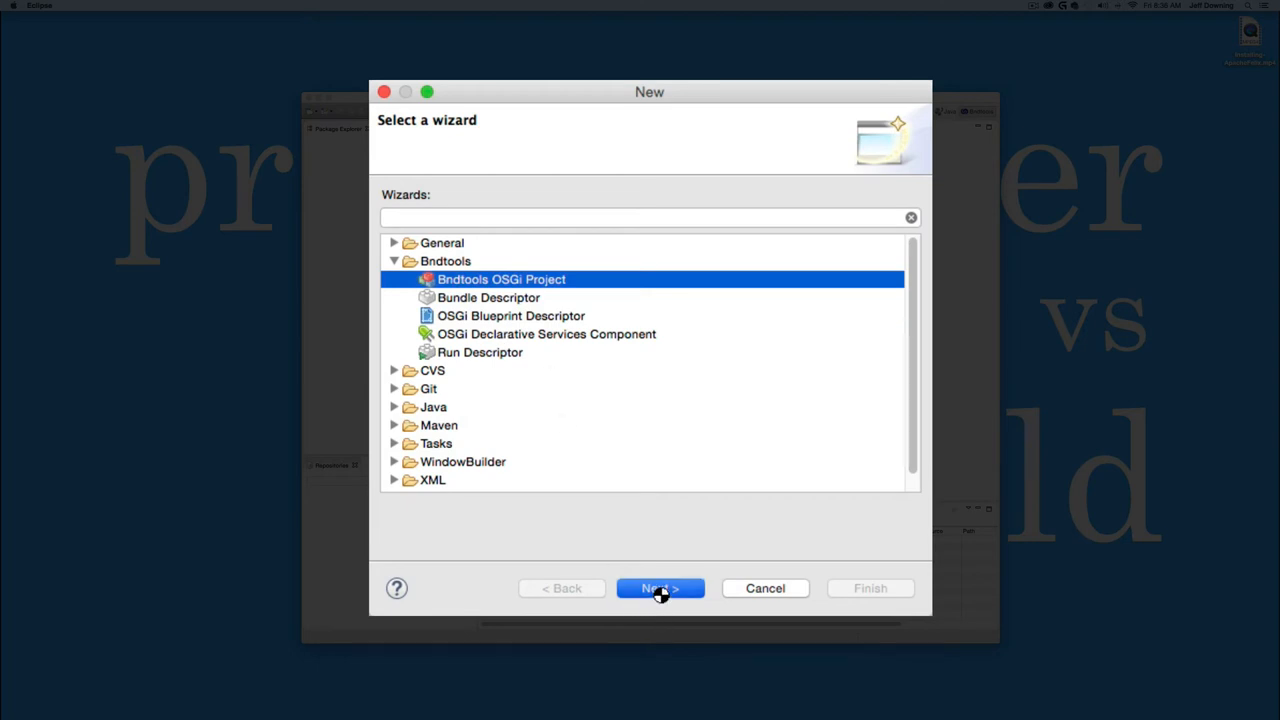
type("bnd")
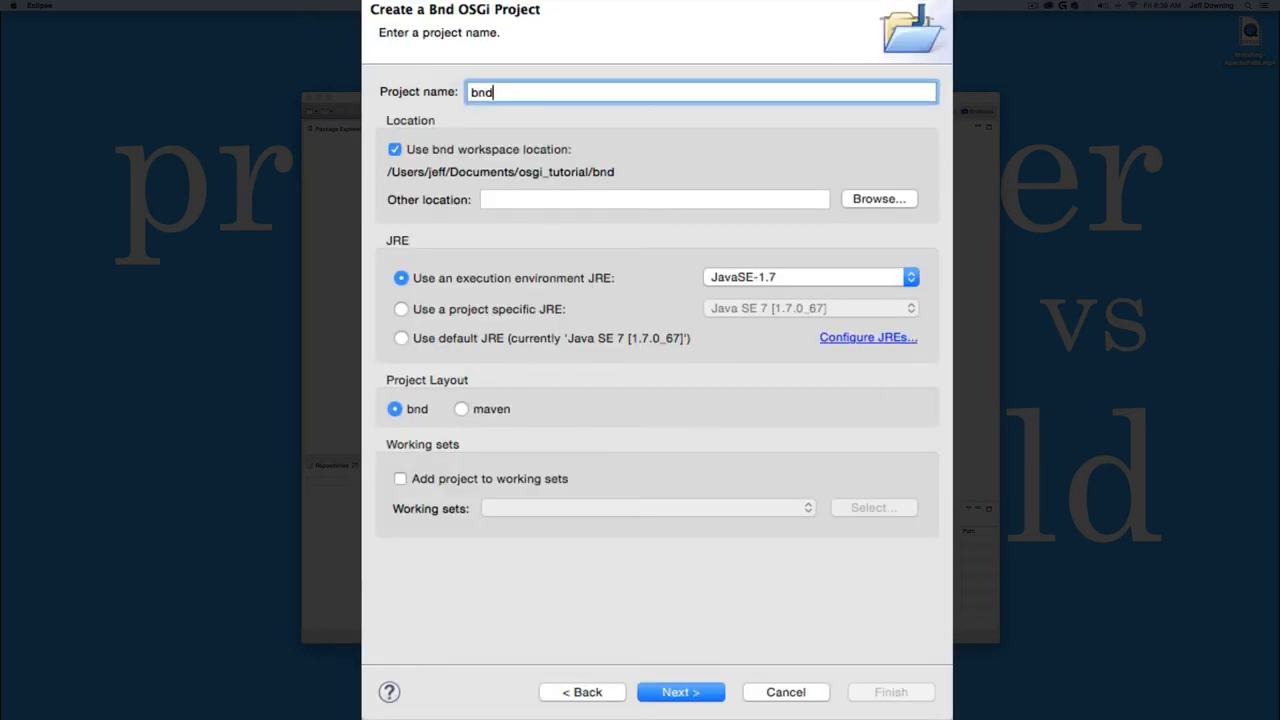
type("demo")
left_click(680, 692)
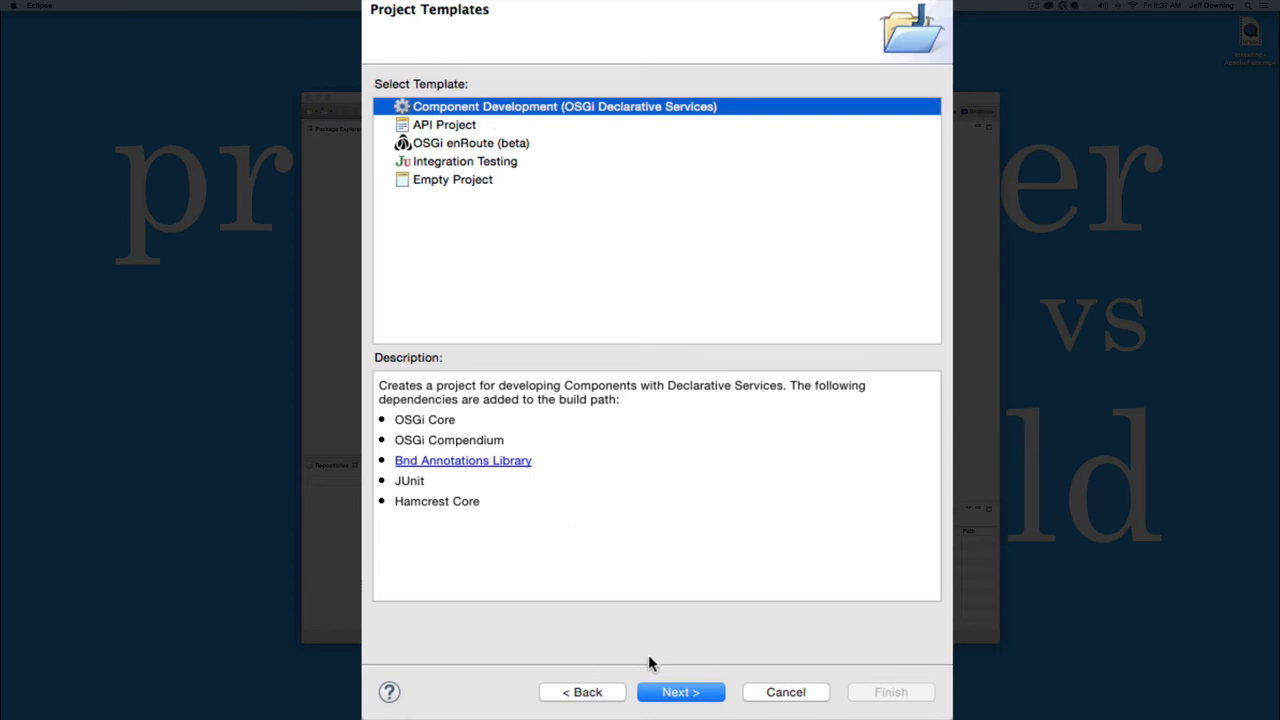
left_click(680, 692)
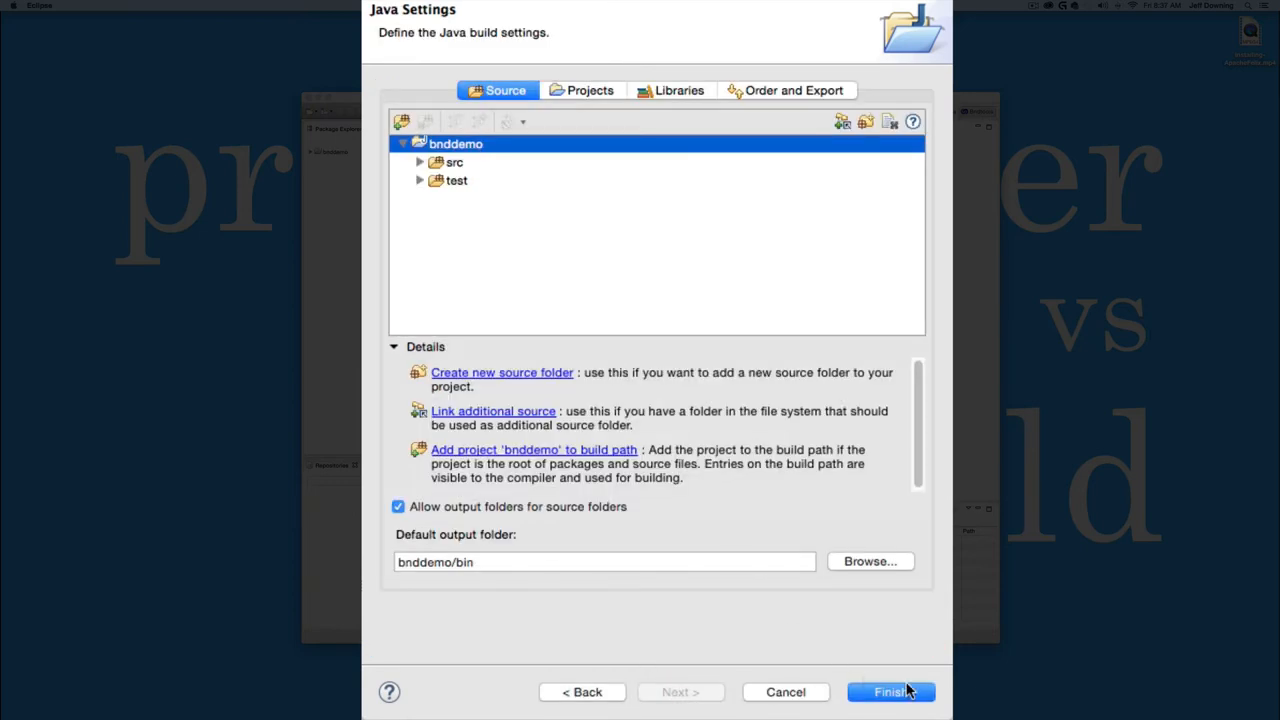
left_click(891, 692)
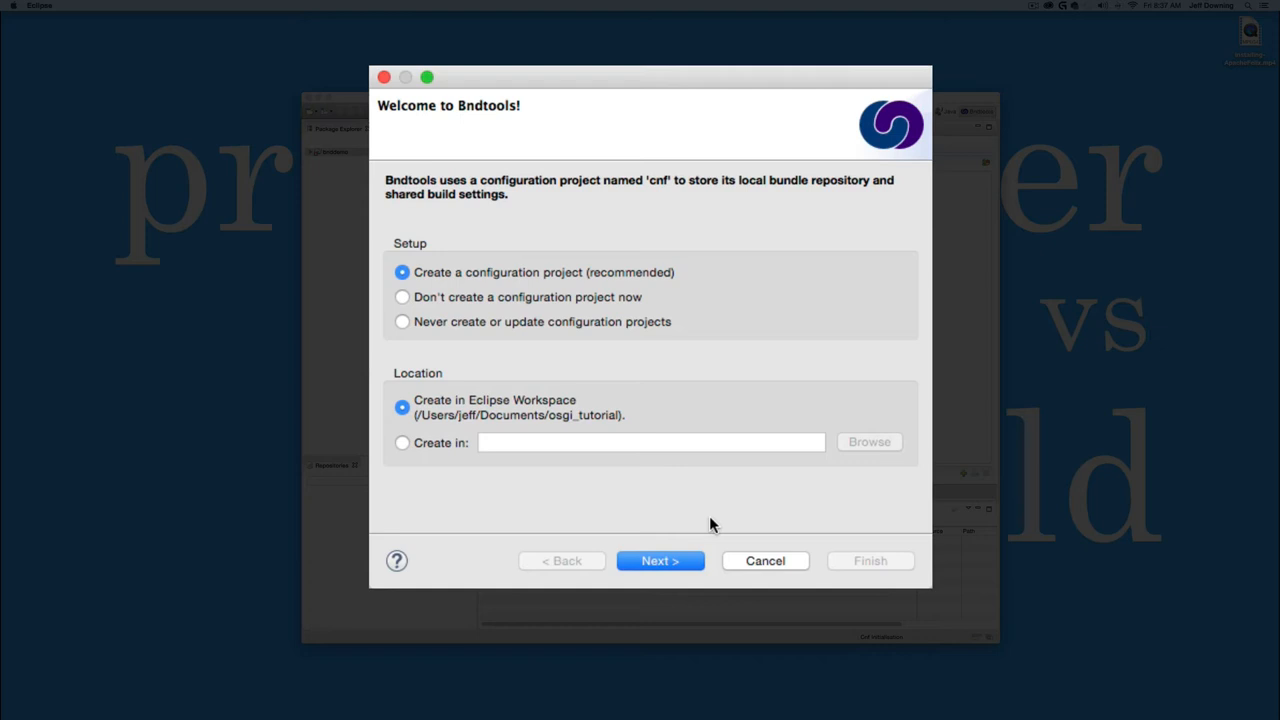
Create the recommended cnf configuration project from the Bundle-Hub template
left_click(660, 560)
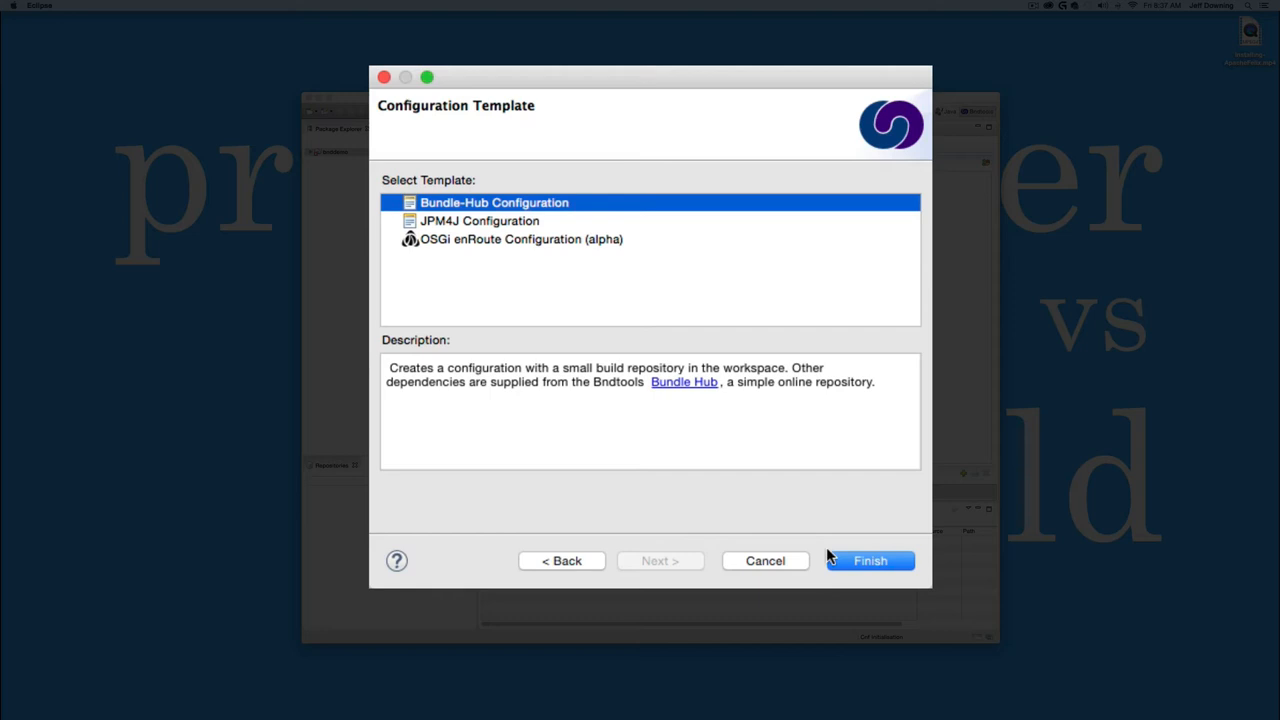
left_click(856, 566)
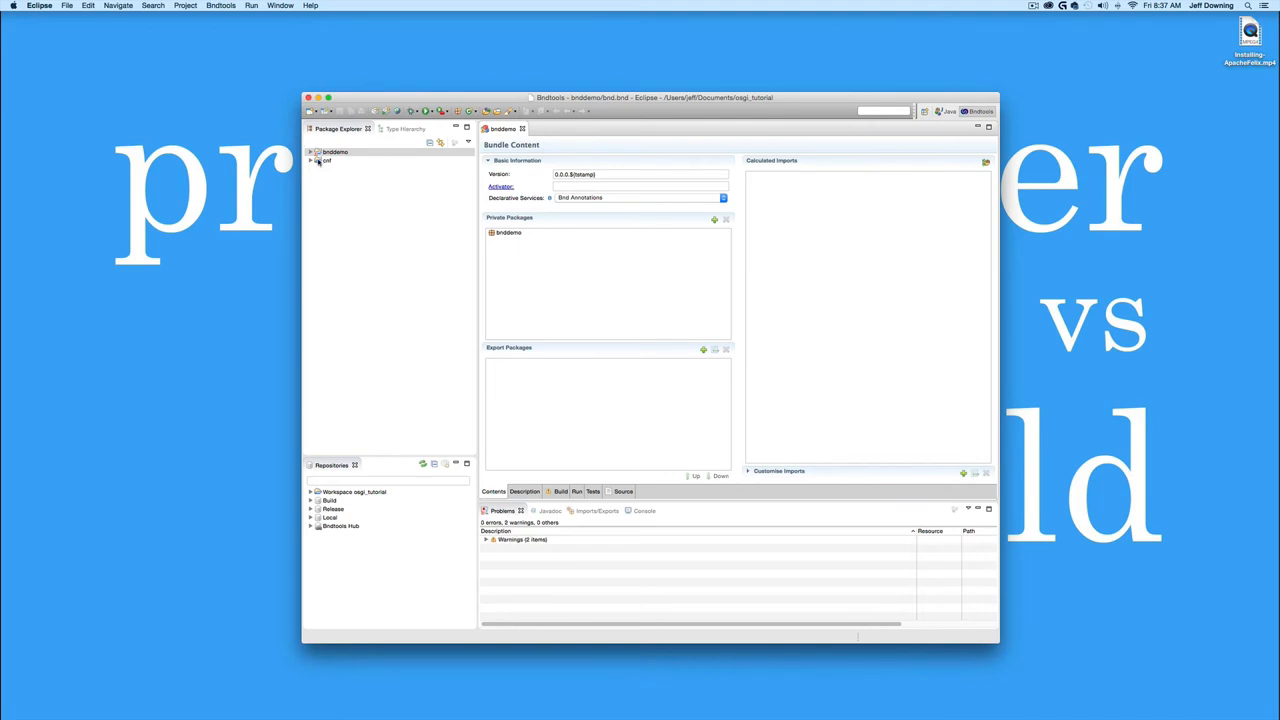
Expand the Warnings group in the Problems view to list bnd.bnd's two version warnings
left_click(488, 540)
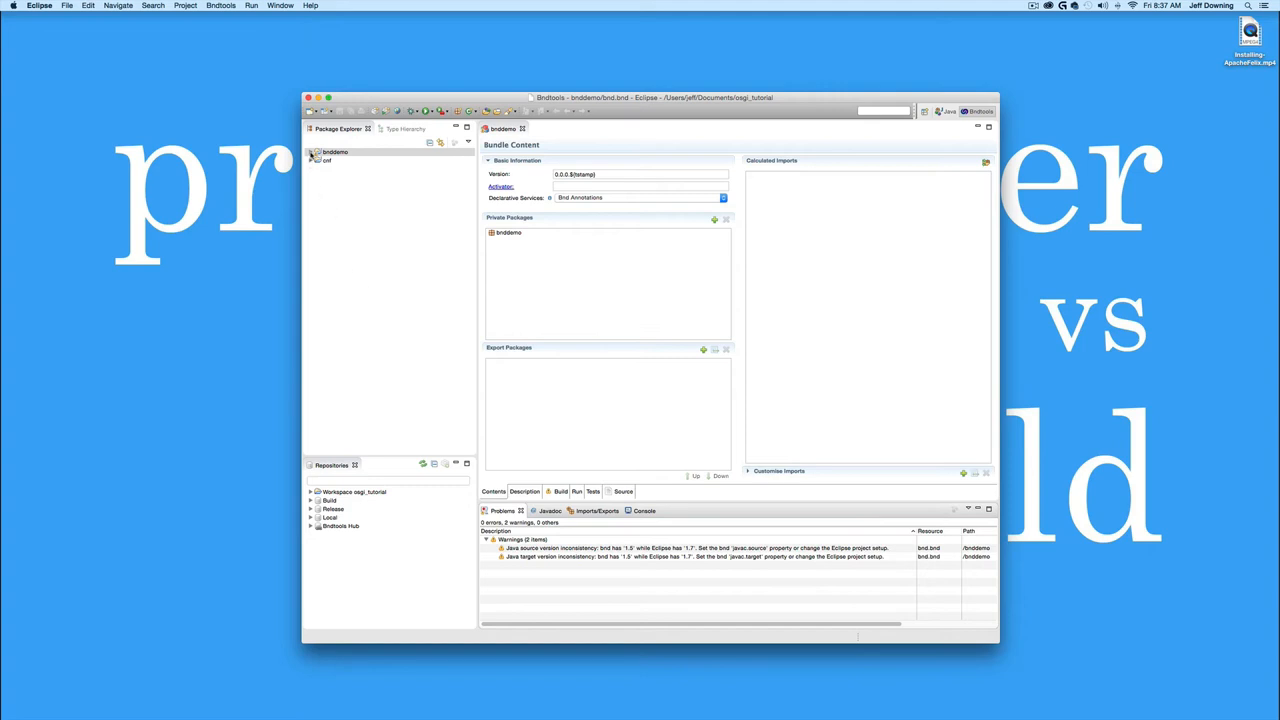
left_click(313, 152)
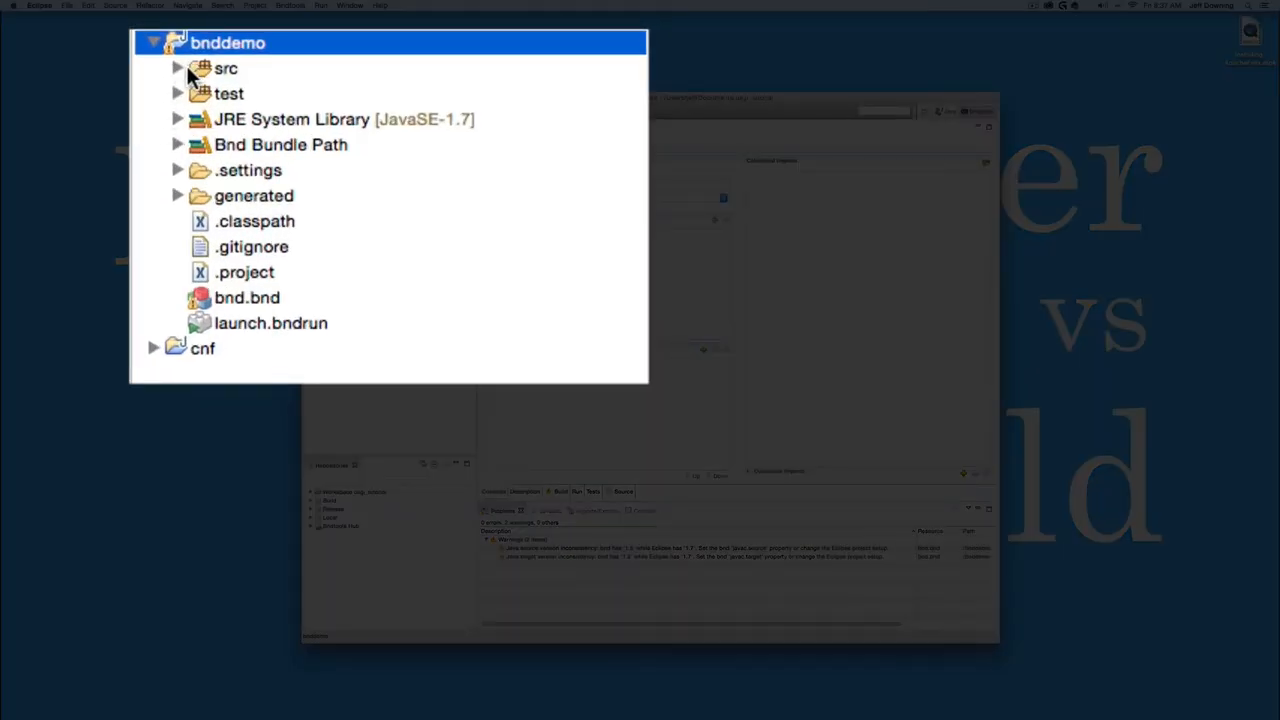
left_click(178, 68)
left_click(201, 94)
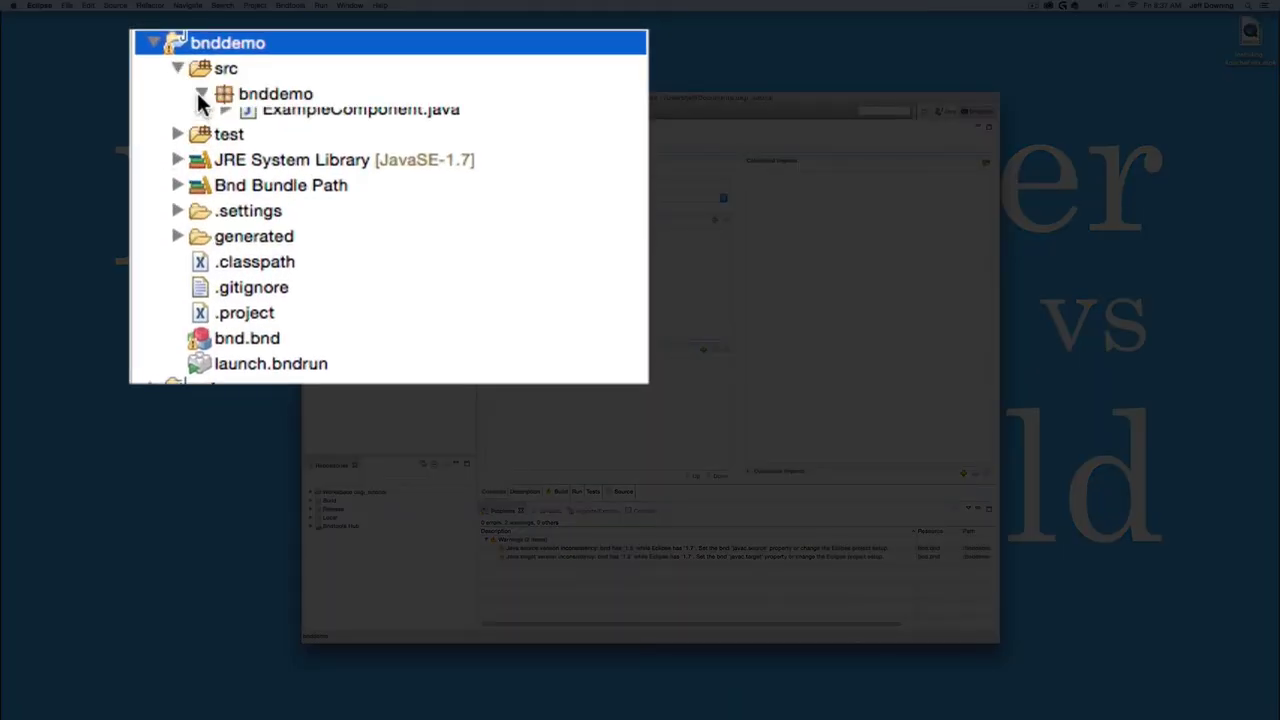
double_click(318, 118)
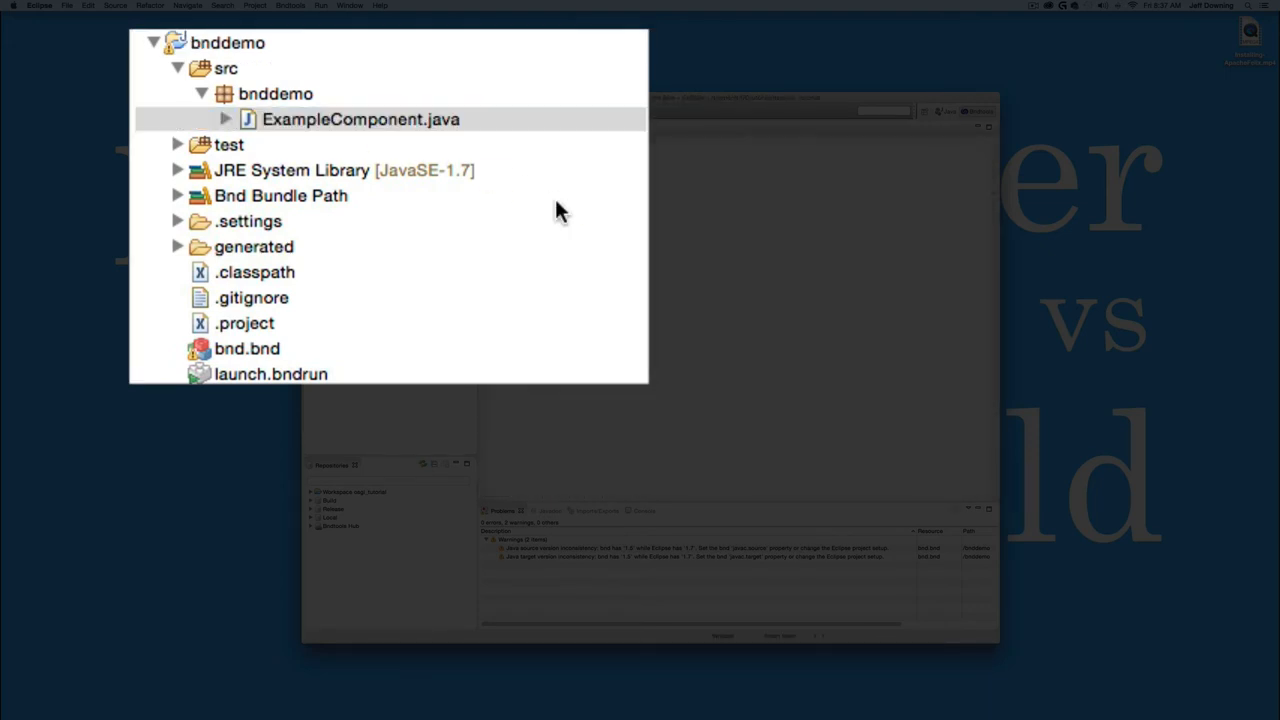
left_click(178, 144)
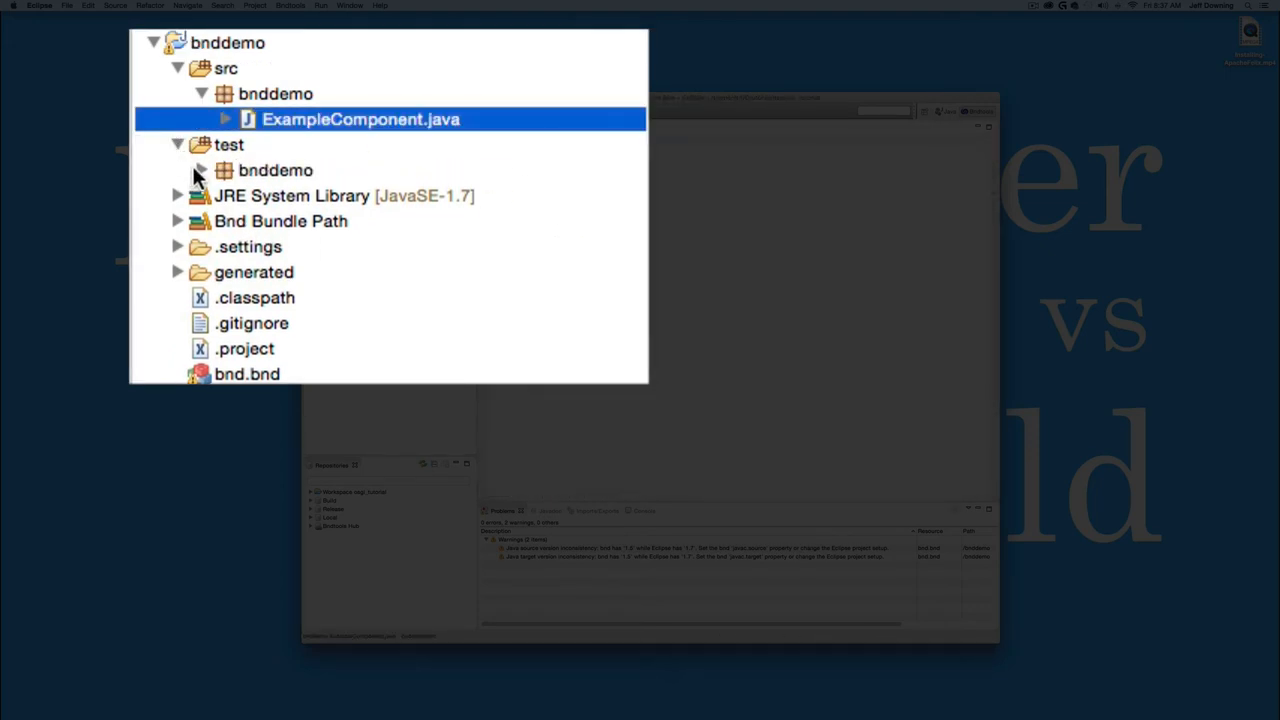
left_click(201, 170)
double_click(299, 199)
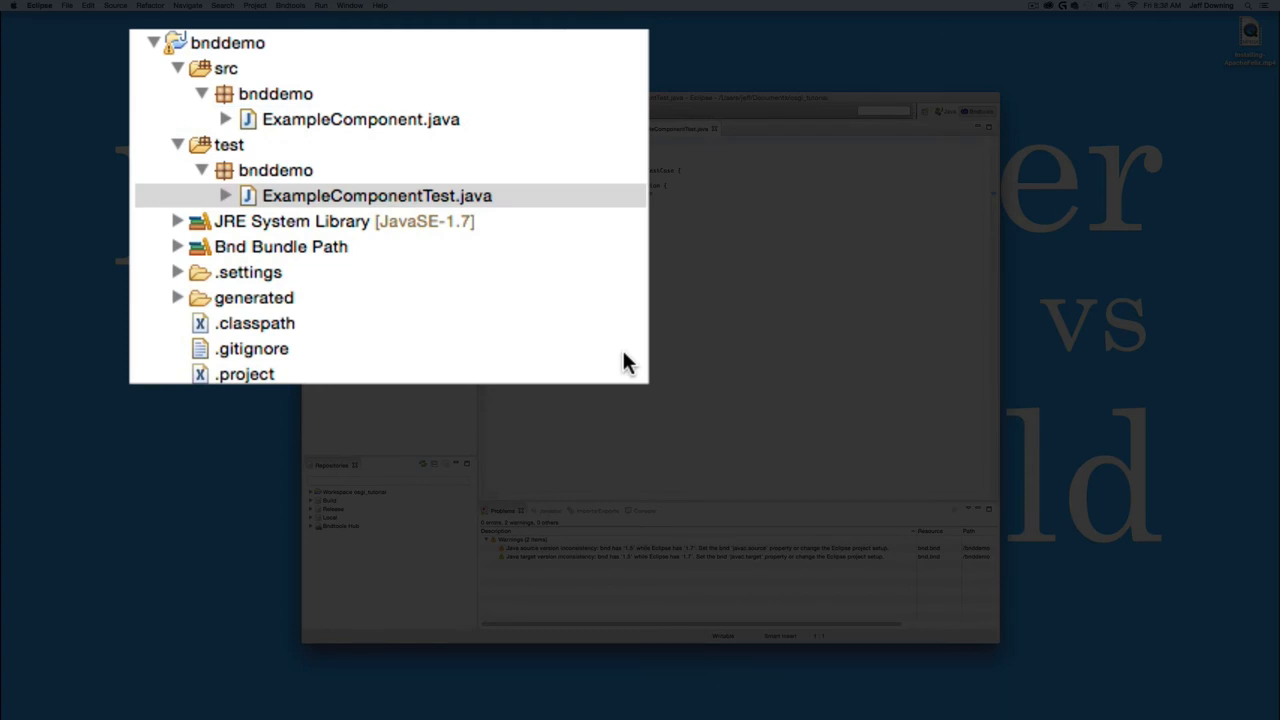
left_click(172, 112)
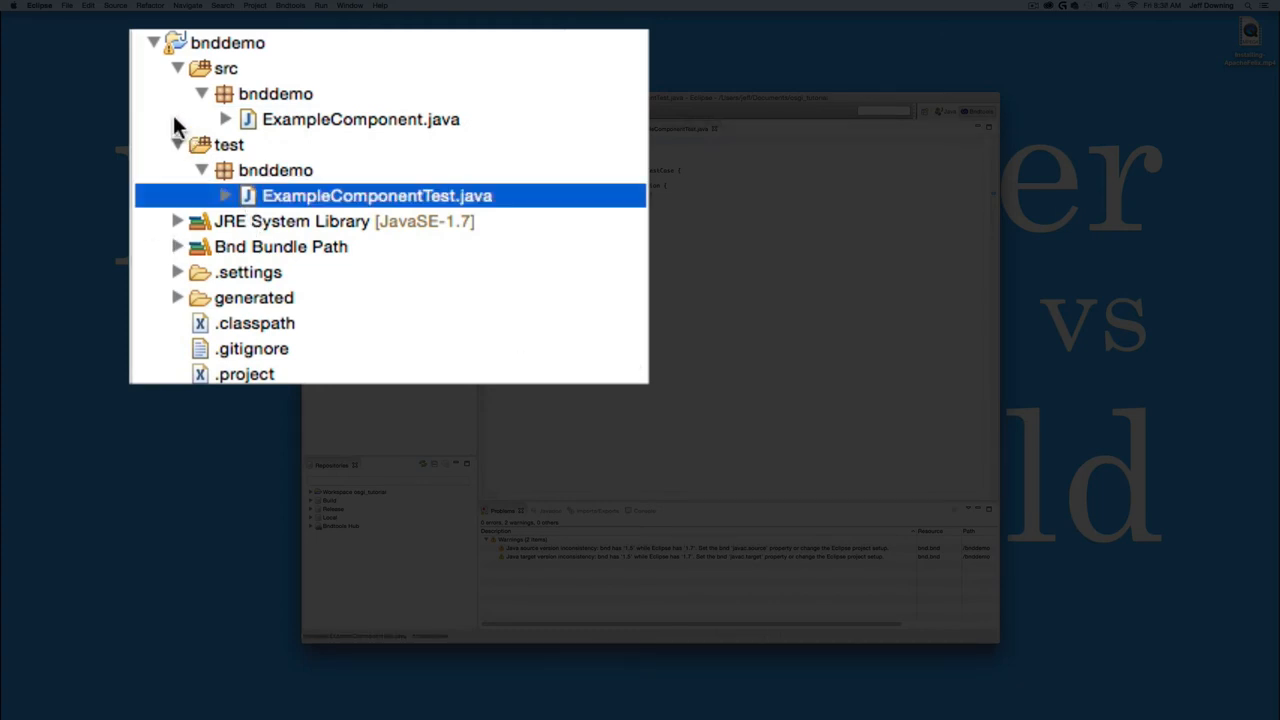
left_click(178, 144)
left_click(178, 68)
left_click(263, 122)
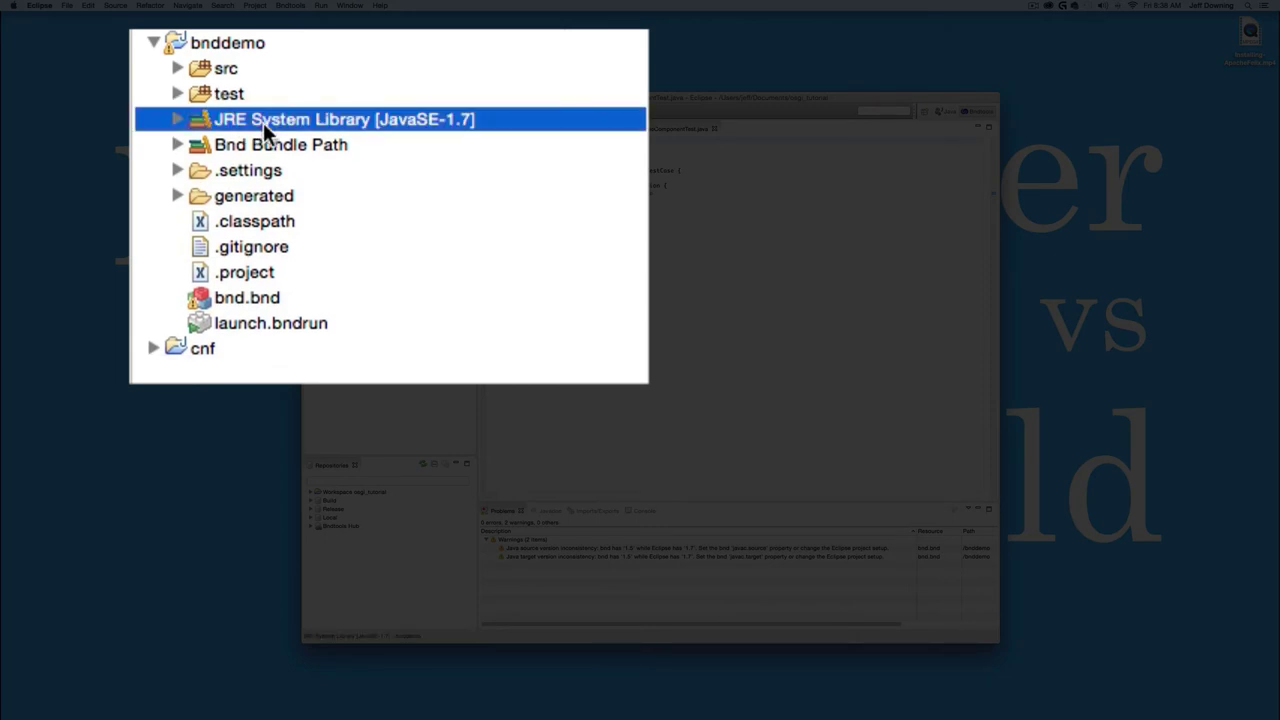
left_click(178, 119)
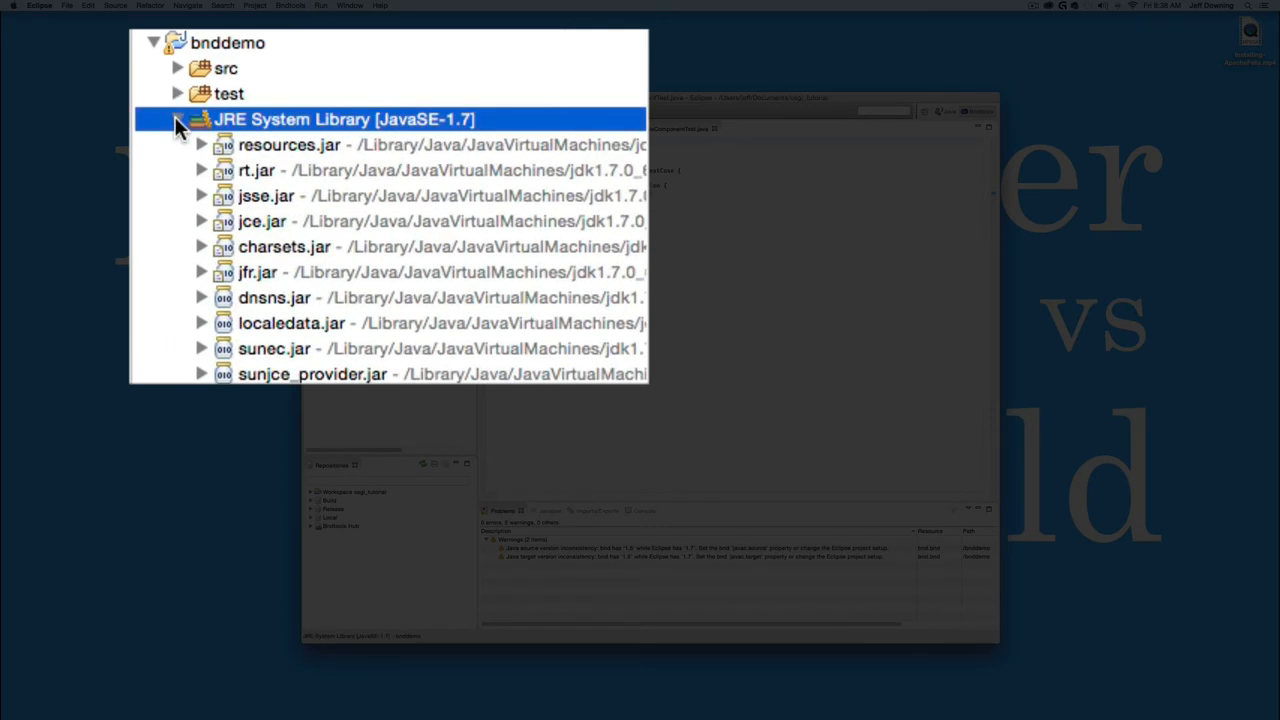
left_click(175, 117)
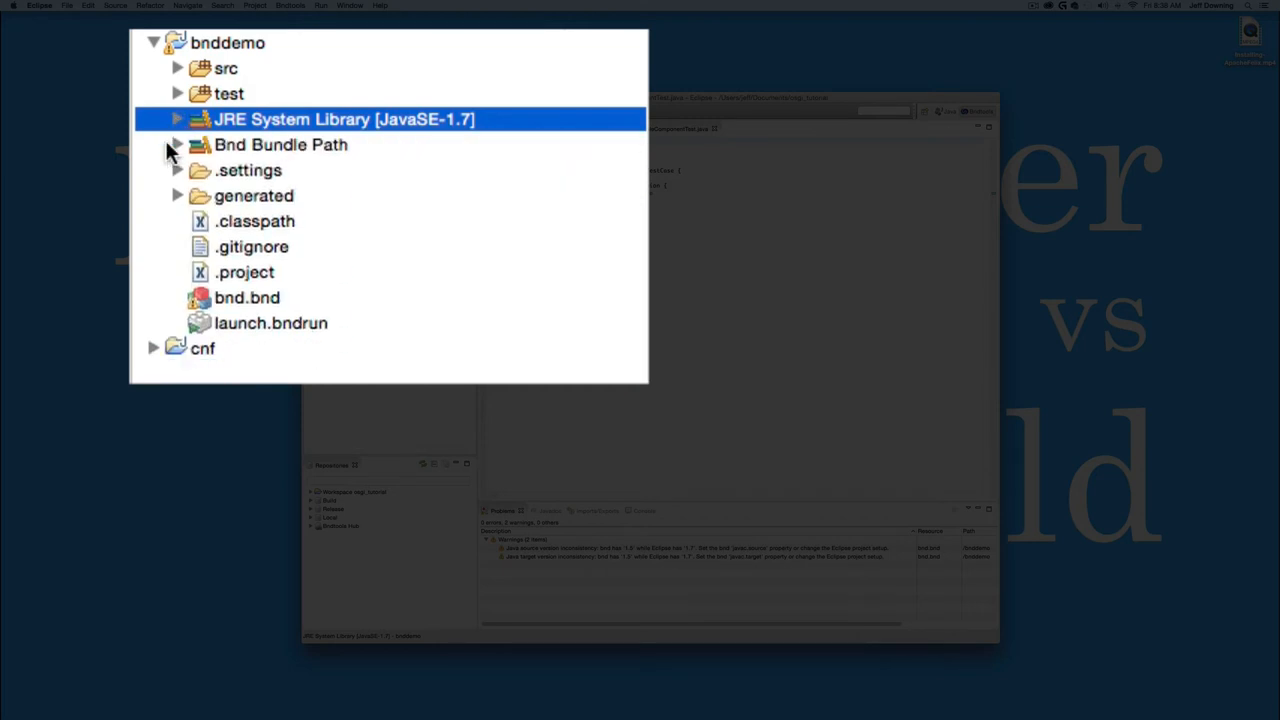
left_click(179, 144)
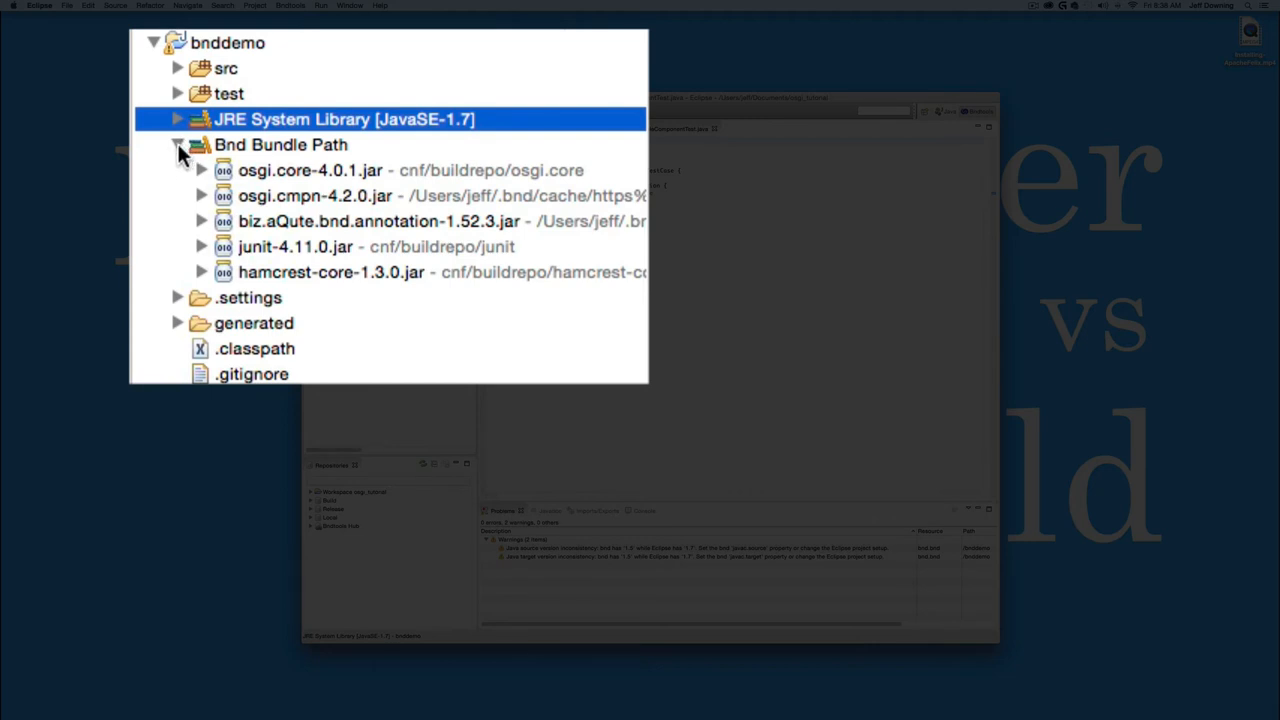
left_click(178, 145)
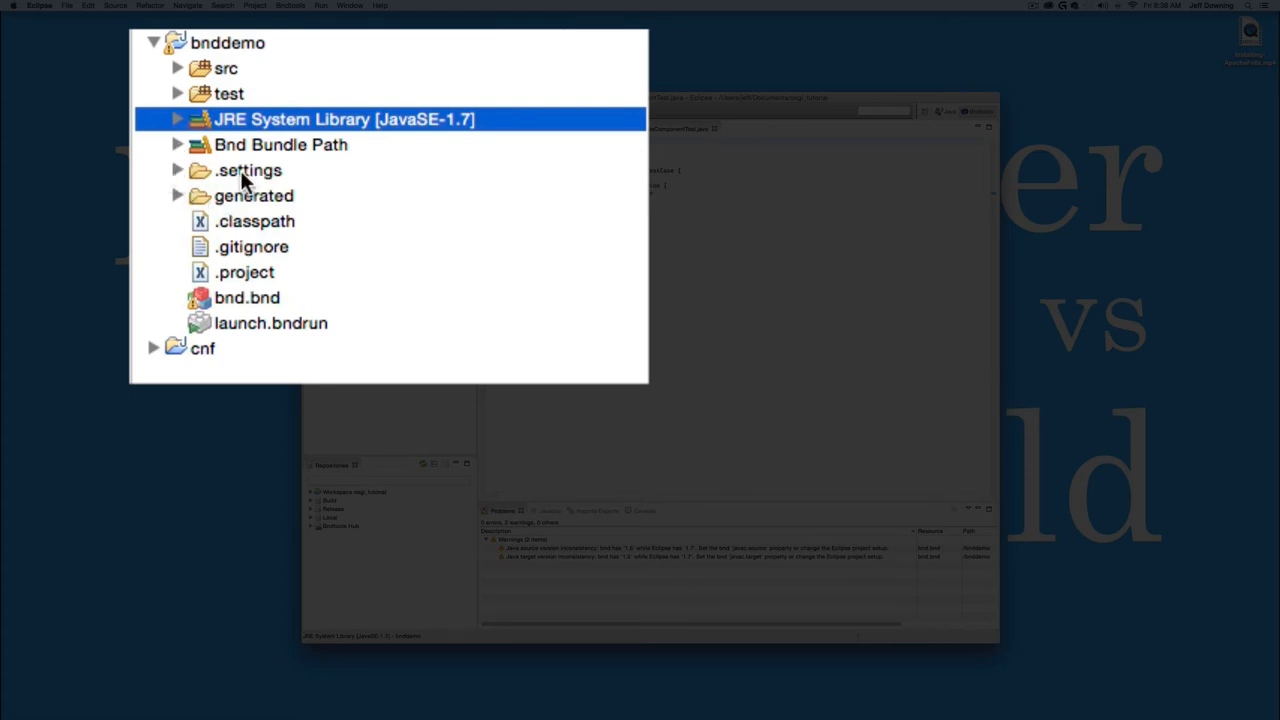
Expand the generated folder and select the built bnddemo.jar bundle
left_click(176, 196)
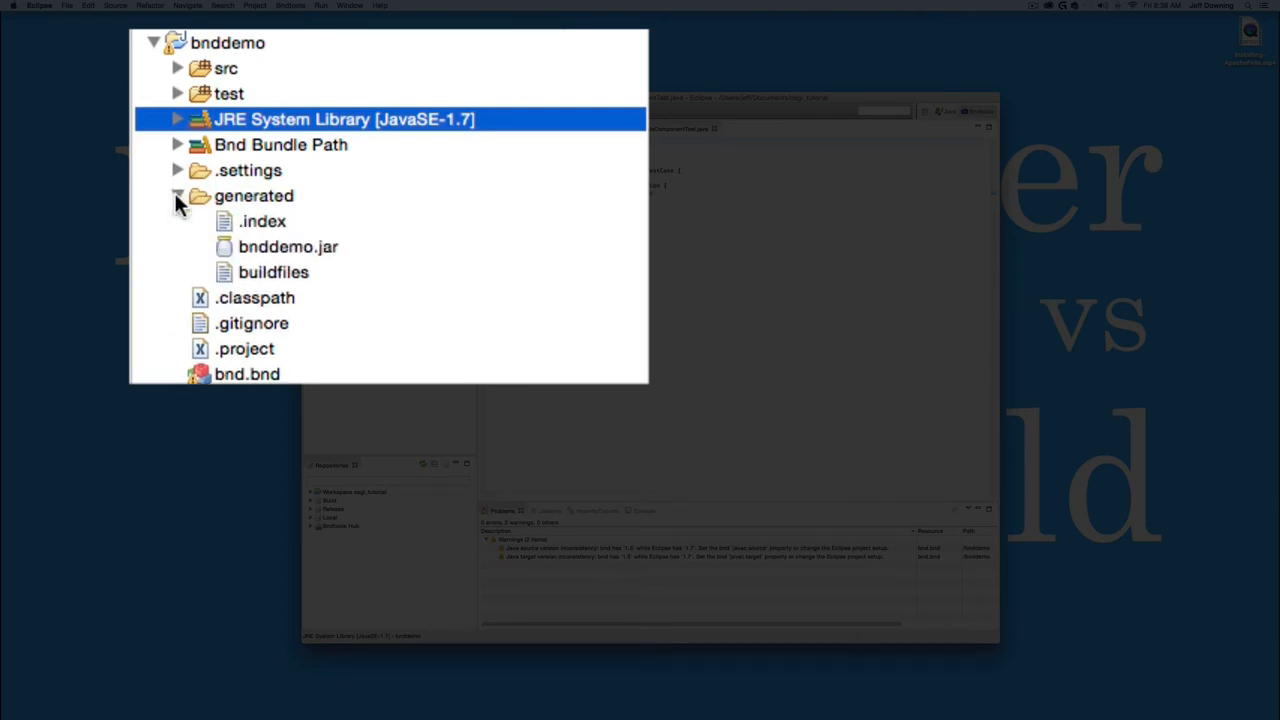
left_click(283, 247)
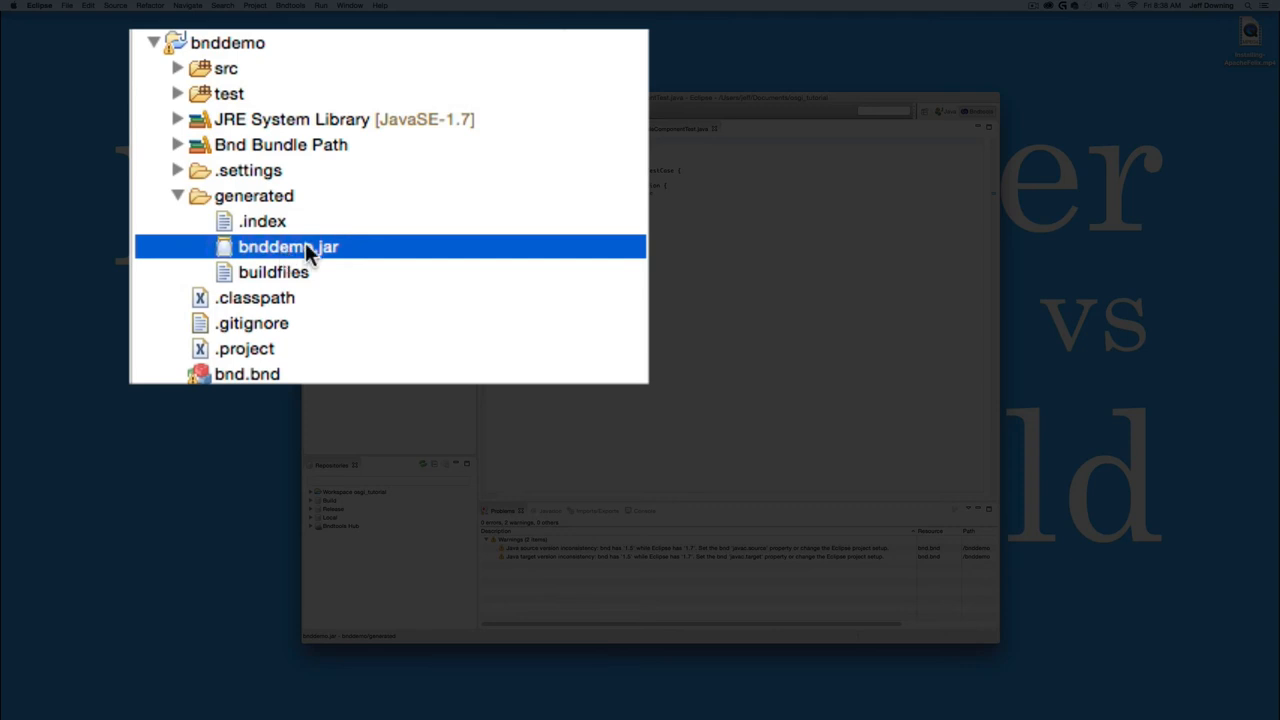
View bnddemo.jar's MANIFEST.MF and its OSGI-INF component XML descriptor in the JAR viewer
double_click(305, 247)
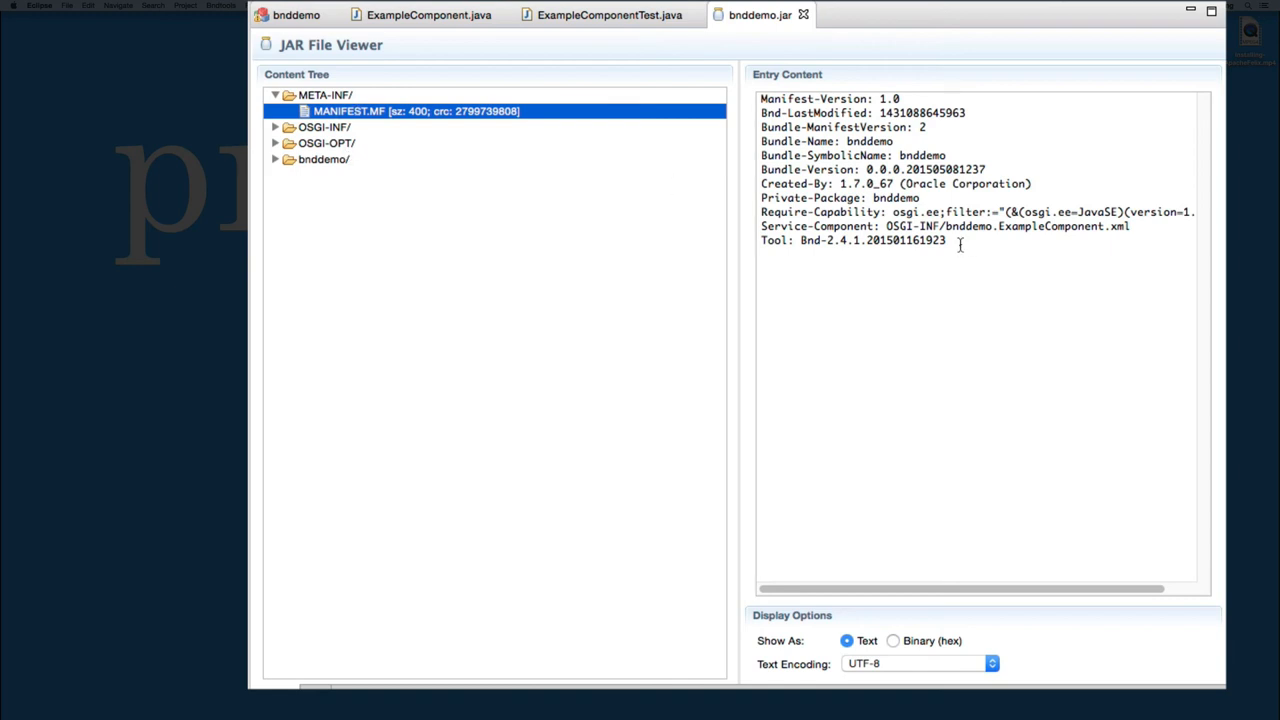
left_click_drag(960, 244, 742, 97)
left_click(836, 294)
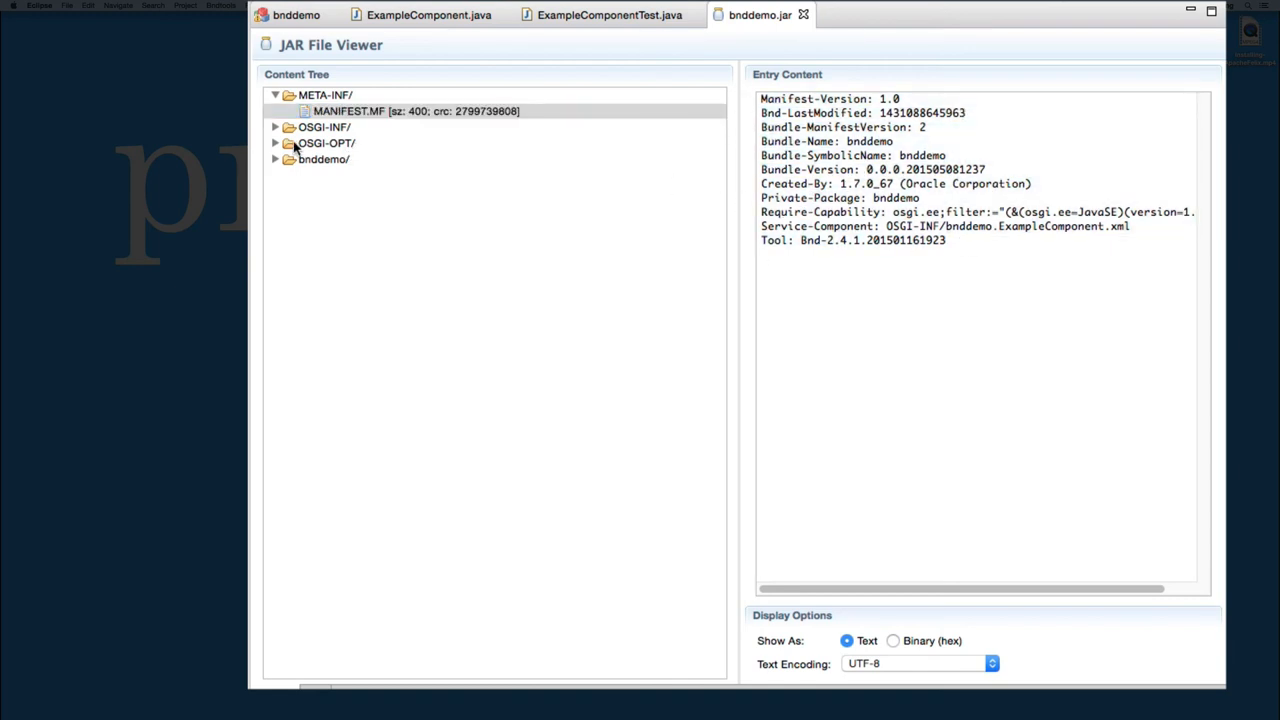
left_click(277, 128)
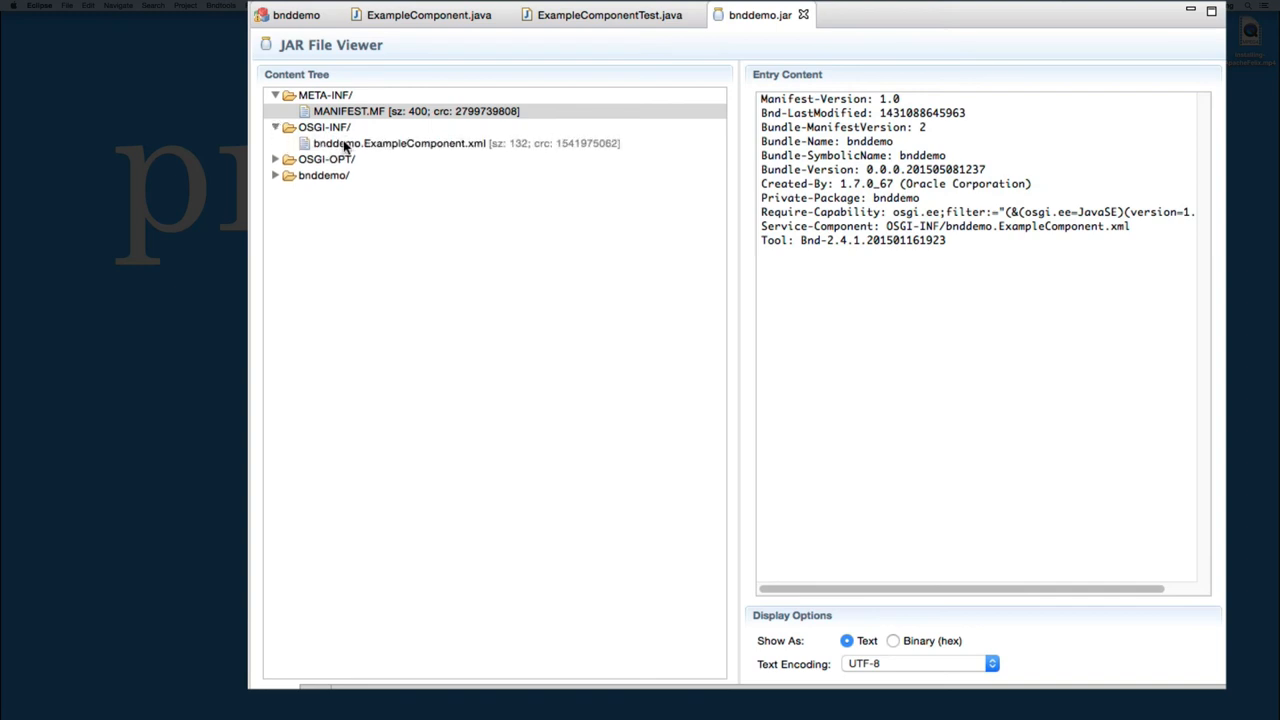
left_click(345, 143)
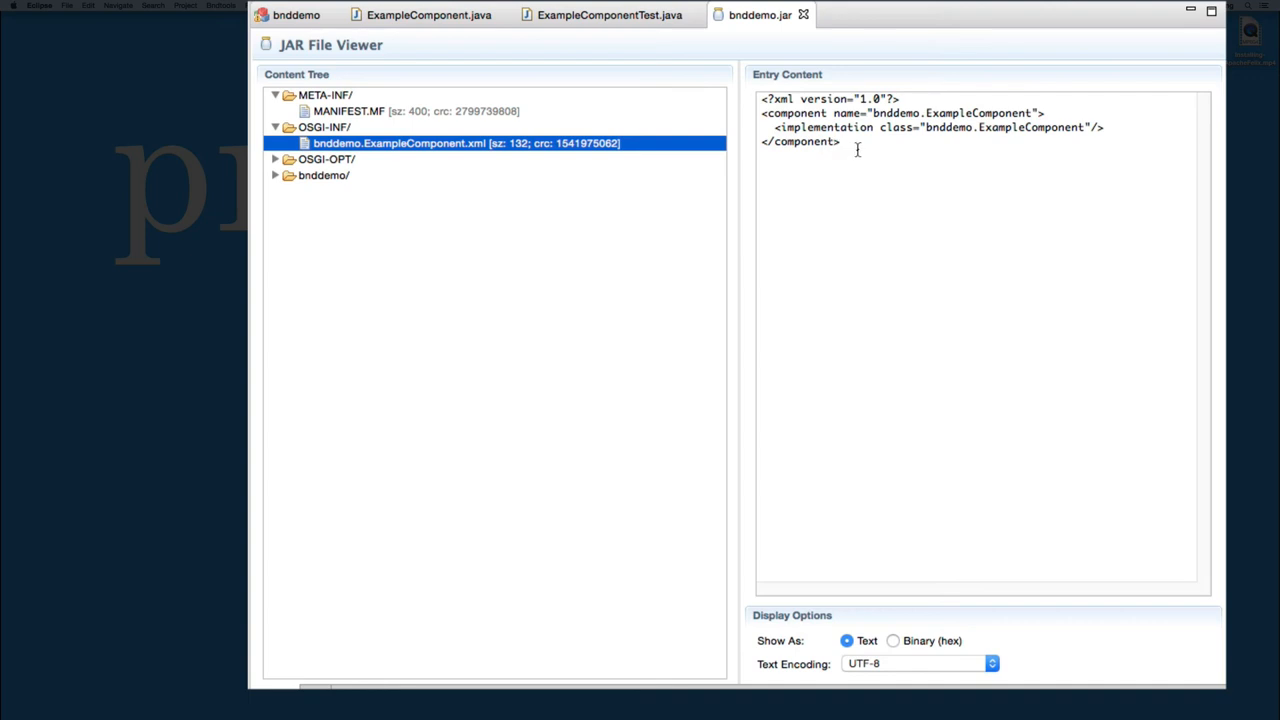
View the bundled ExampleComponent.java source under OSGI-OPT and the compiled ExampleComponent.class
left_click(275, 159)
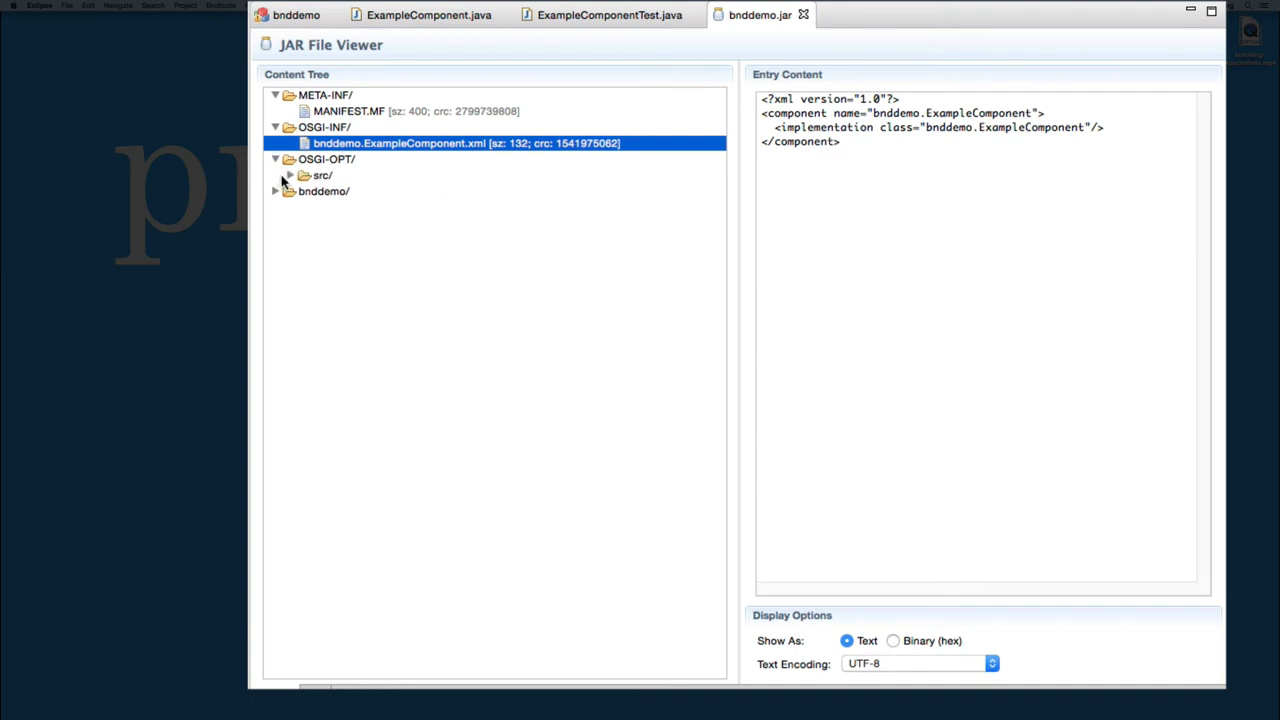
left_click(290, 175)
left_click(305, 191)
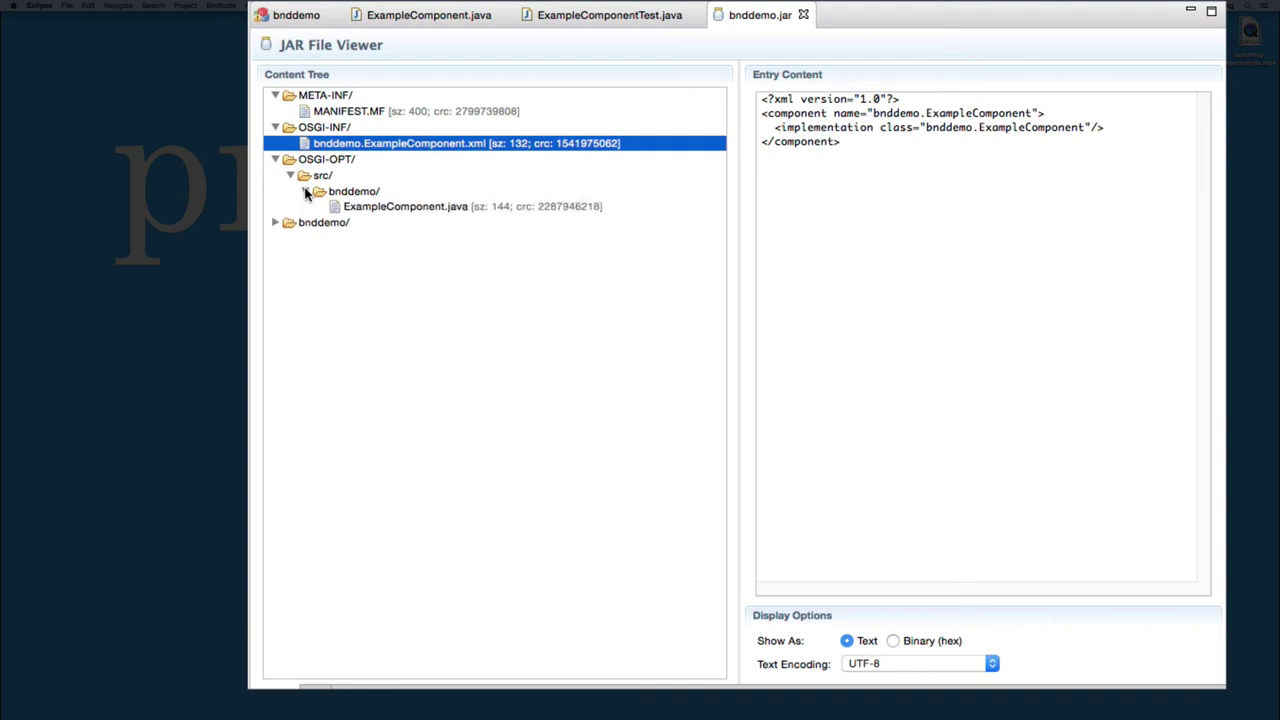
left_click(411, 207)
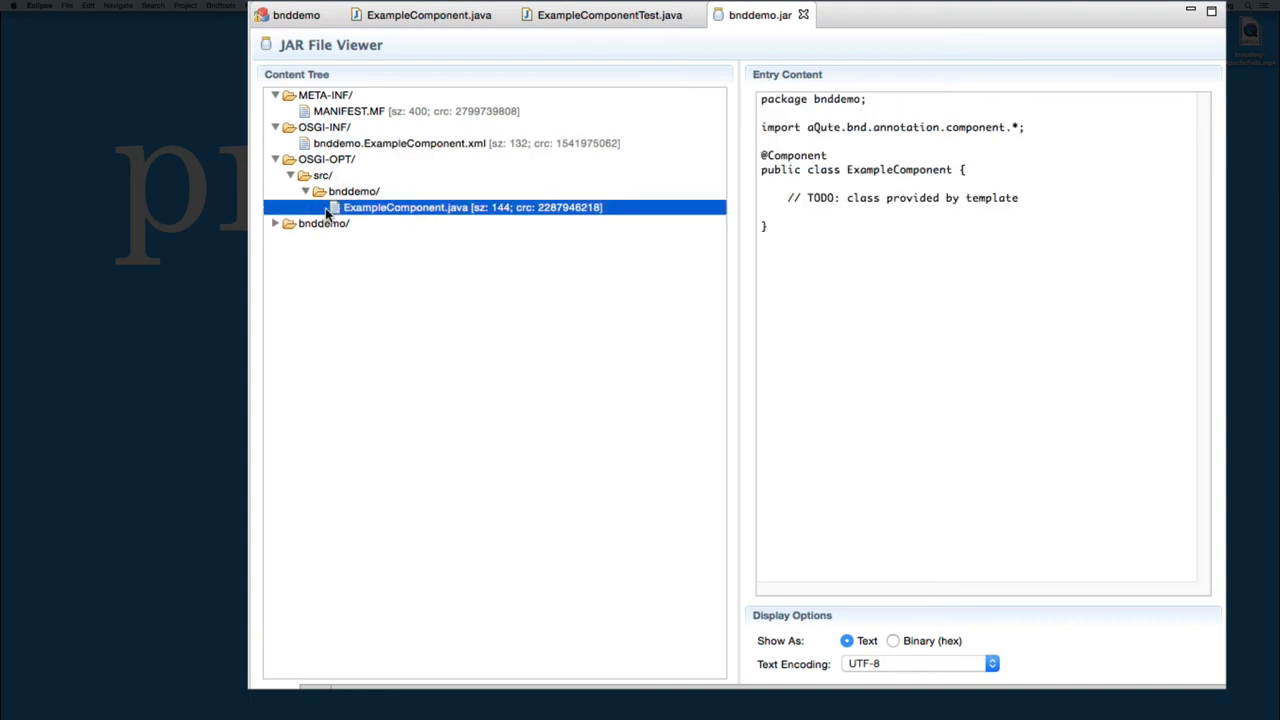
left_click(275, 223)
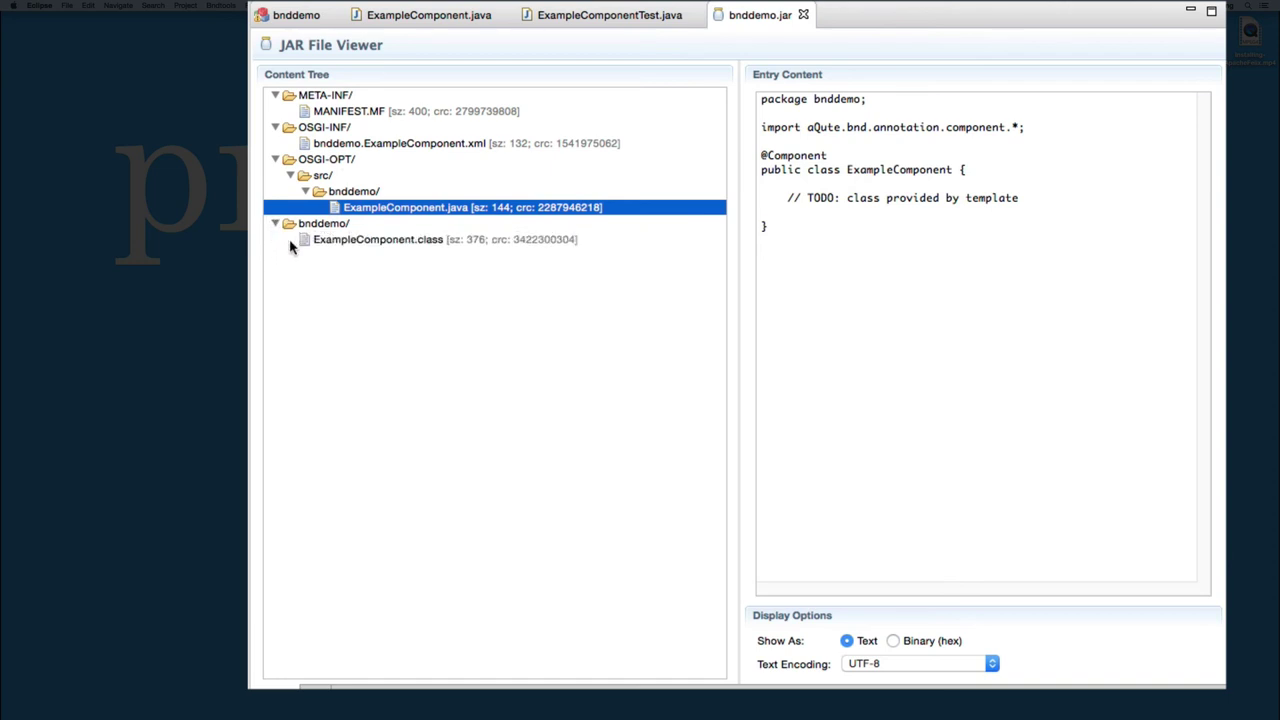
left_click(366, 245)
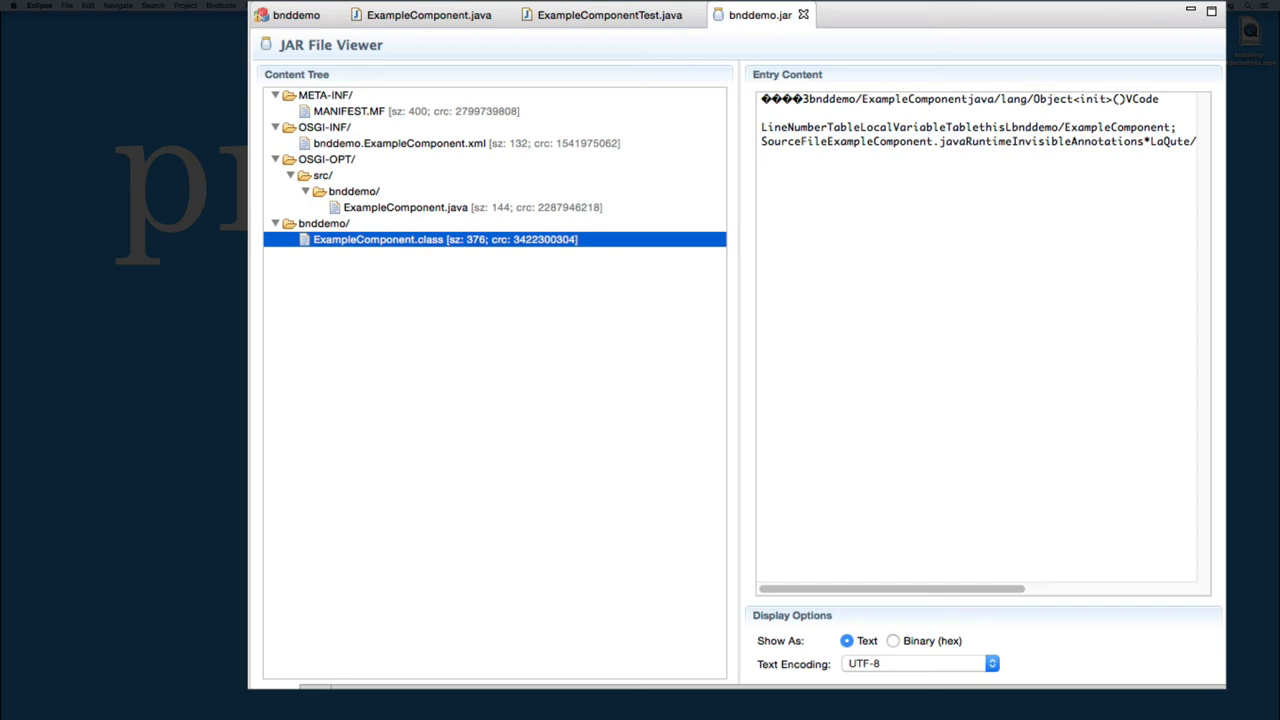
Close the JAR view, collapse the generated folder and browse the bnd.bnd and launch.bndrun descriptors
left_click(803, 14)
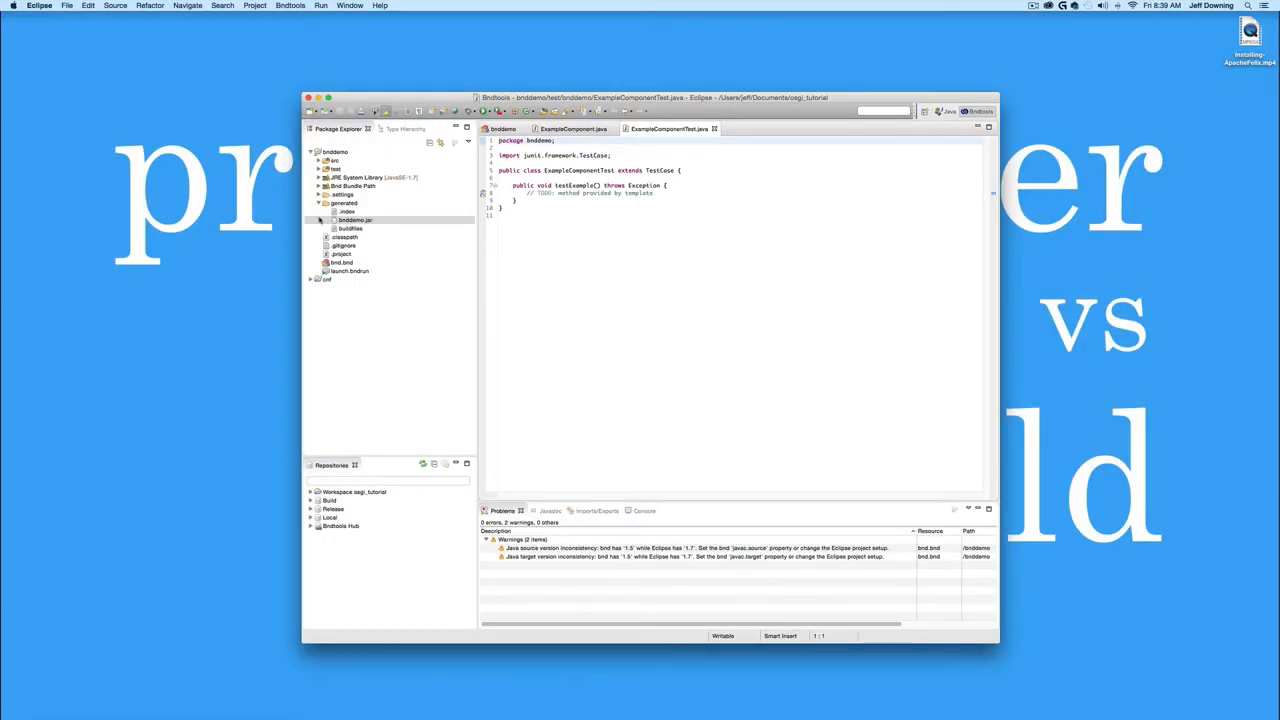
left_click(320, 203)
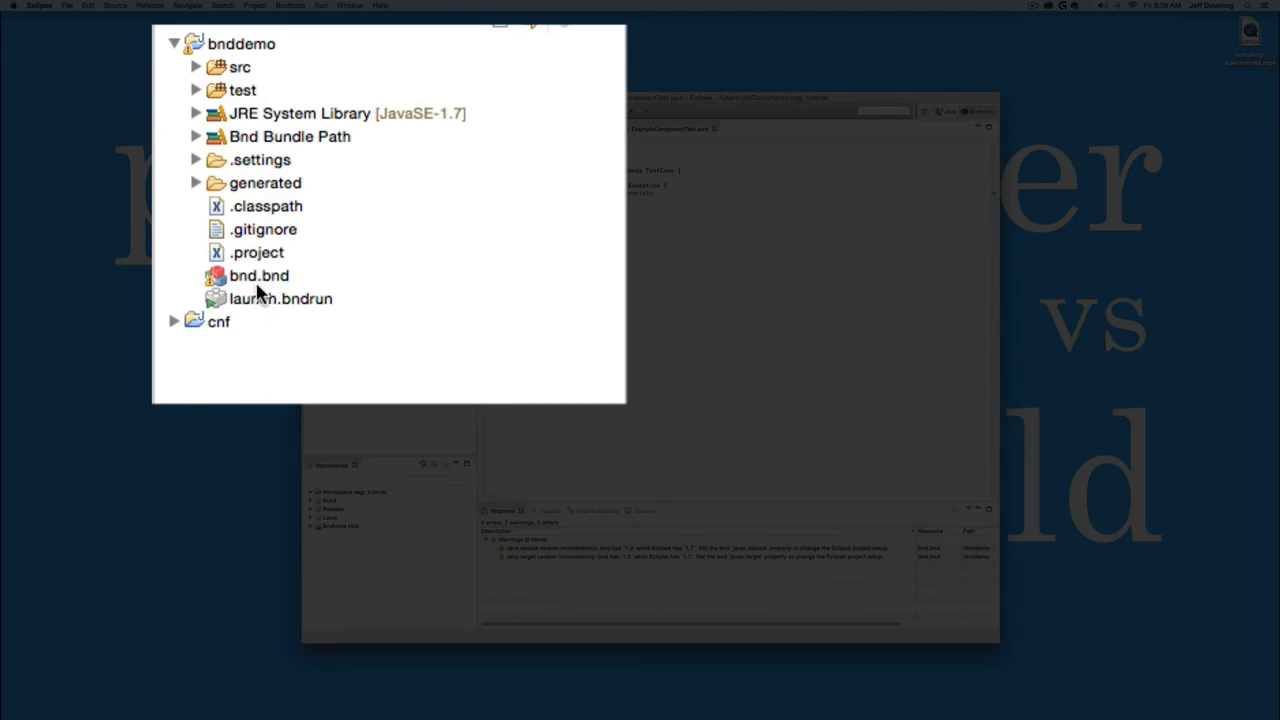
left_click(250, 278)
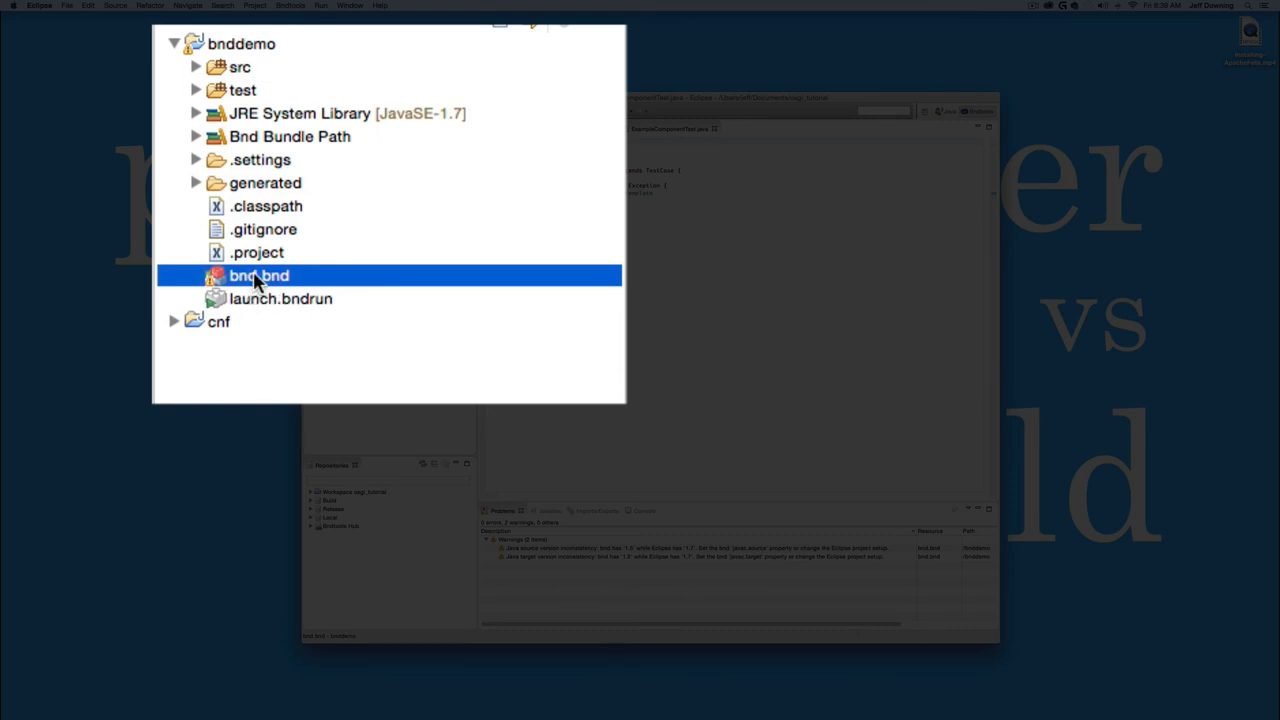
left_click(255, 300)
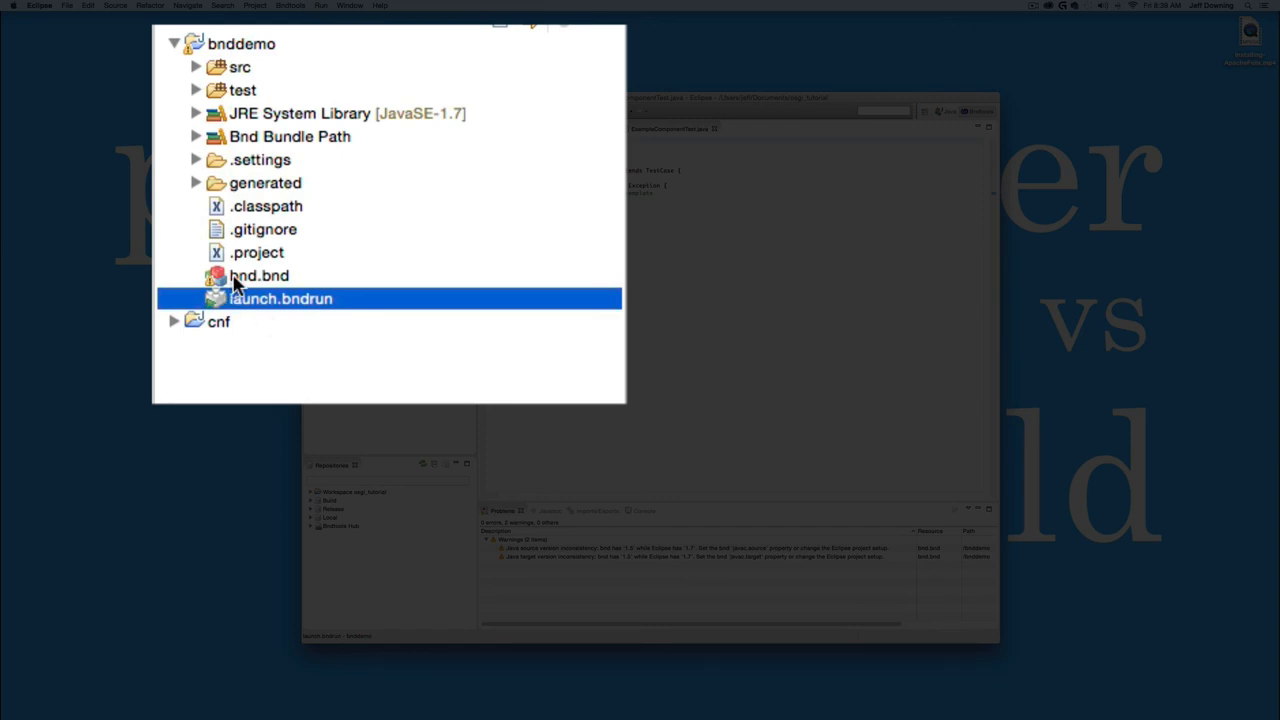
left_click(252, 278)
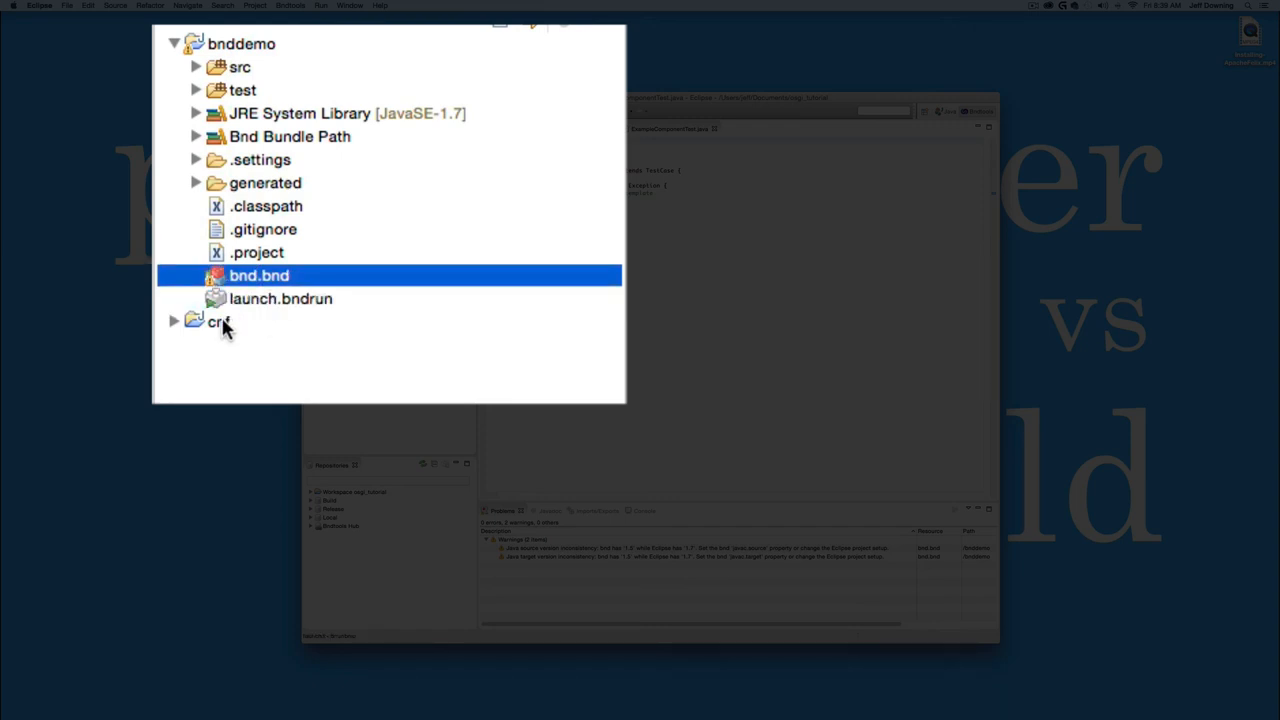
Open bnd.bnd in the Bundle Content editor and select the bnddemo private package
double_click(268, 280)
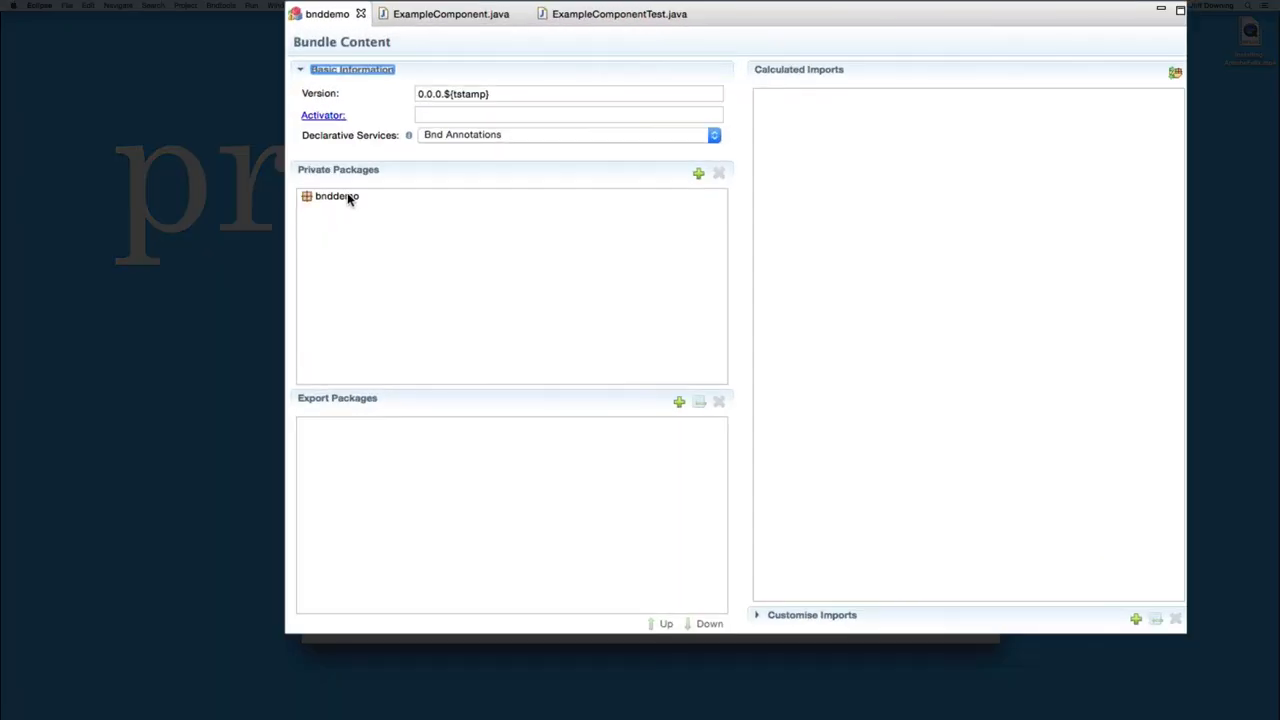
left_click(343, 196)
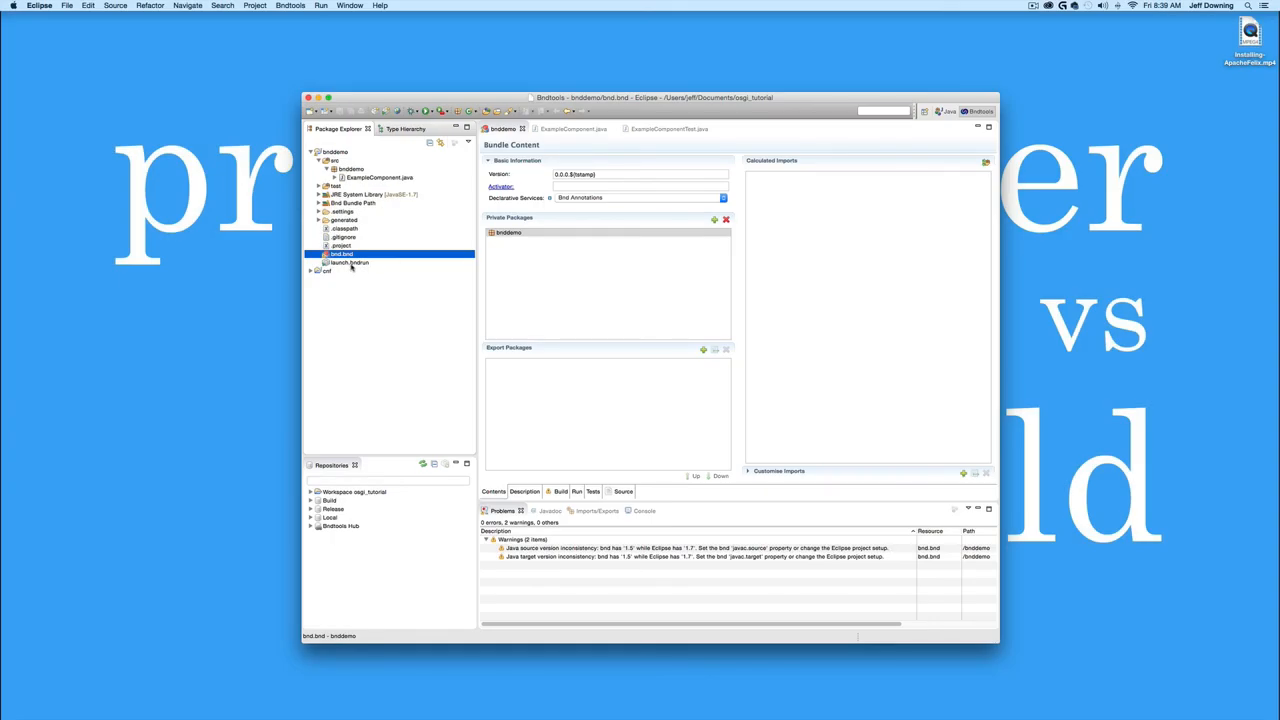
Open launch.bndrun, collapse Run Requirements and expand Run Bundles showing the Felix gogo bundles, then return to bnd.bnd
left_click(350, 262)
double_click(350, 262)
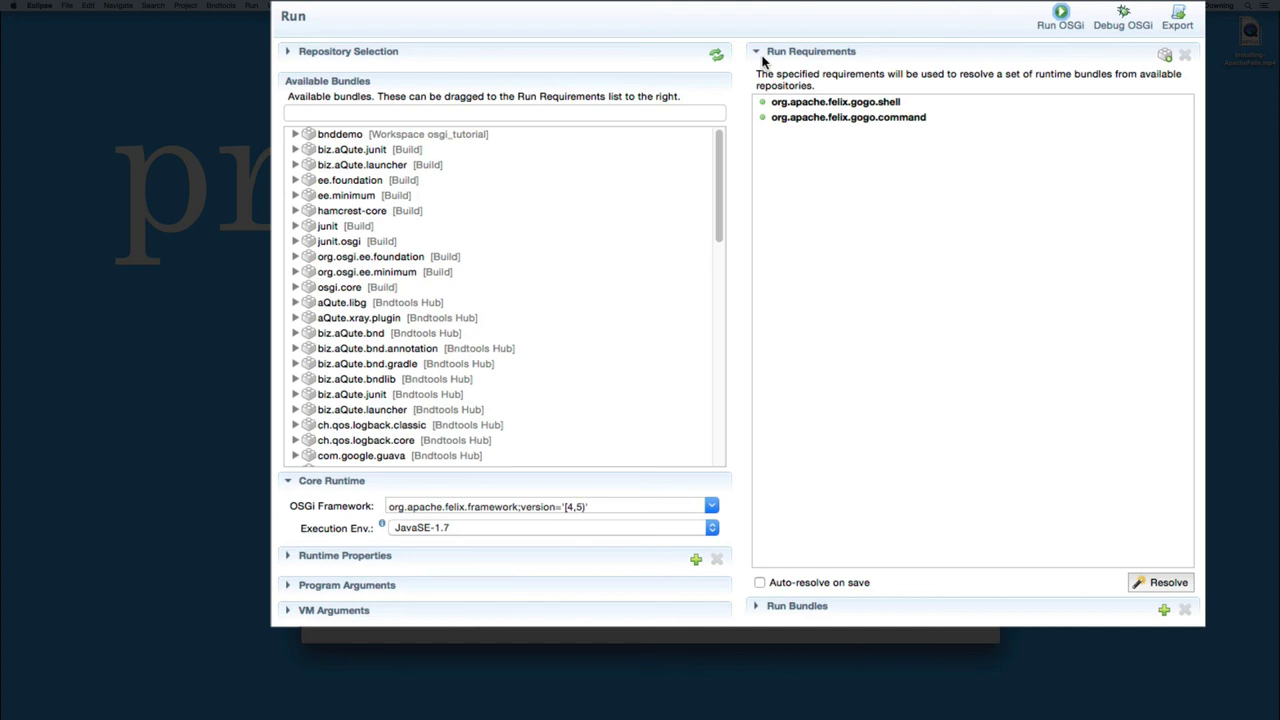
left_click(756, 51)
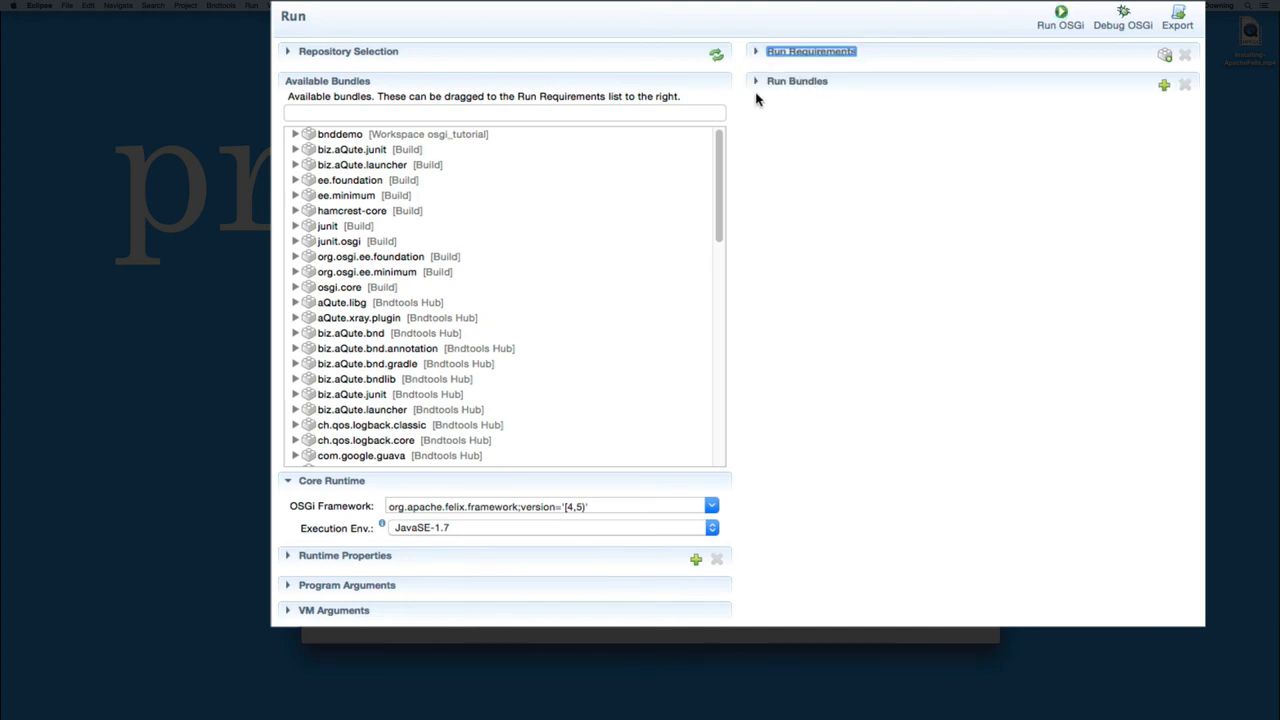
left_click(756, 82)
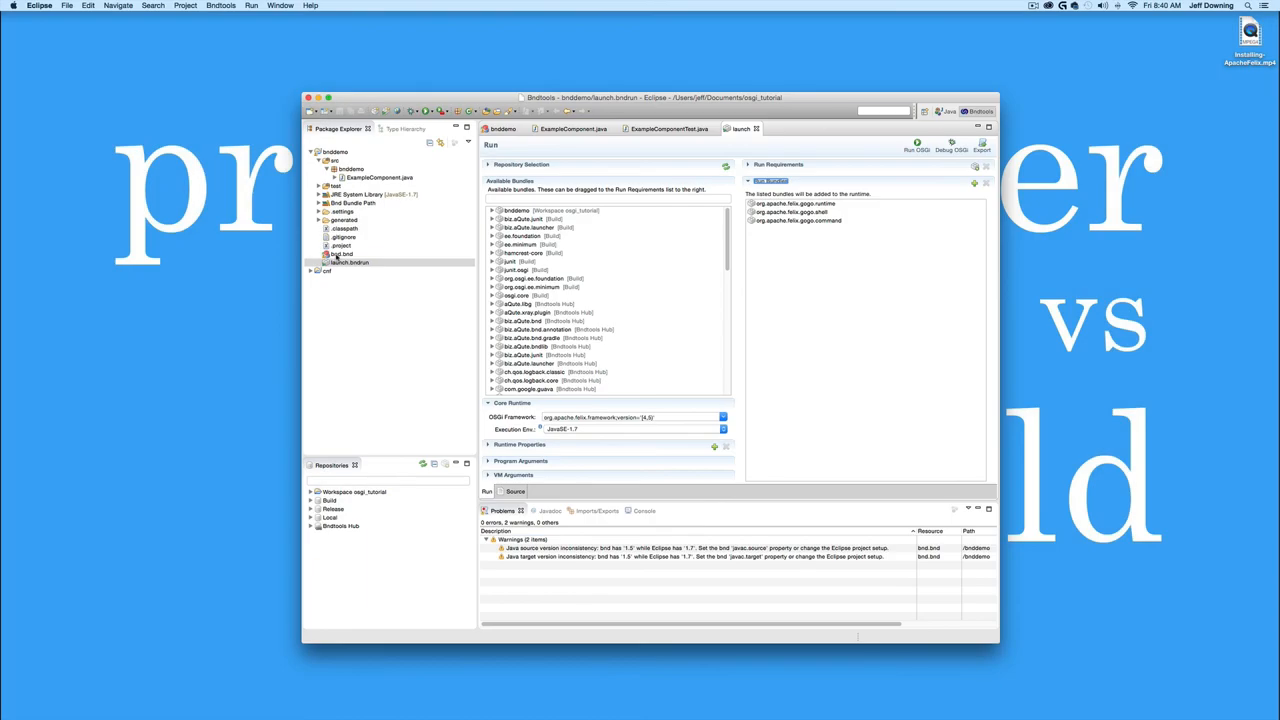
double_click(335, 254)
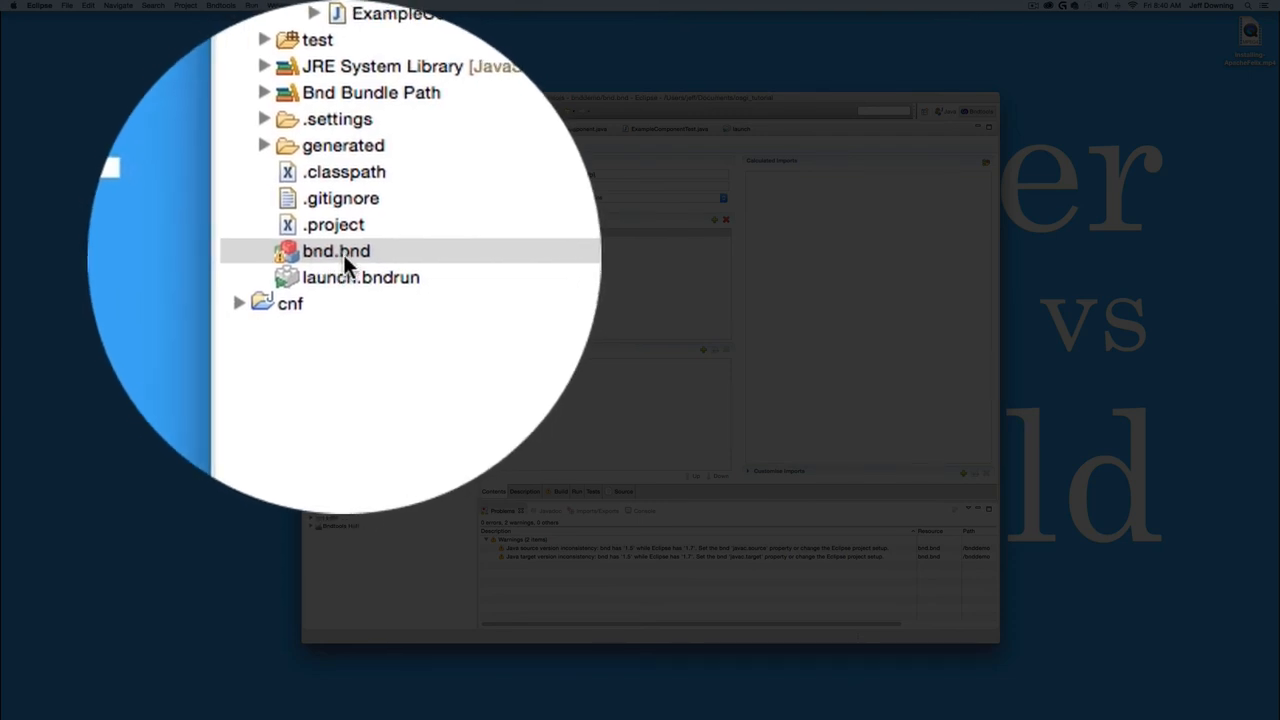
Reopen launch.bndrun and drop down the OSGi Framework list of Felix and Equinox versions
left_click(341, 260)
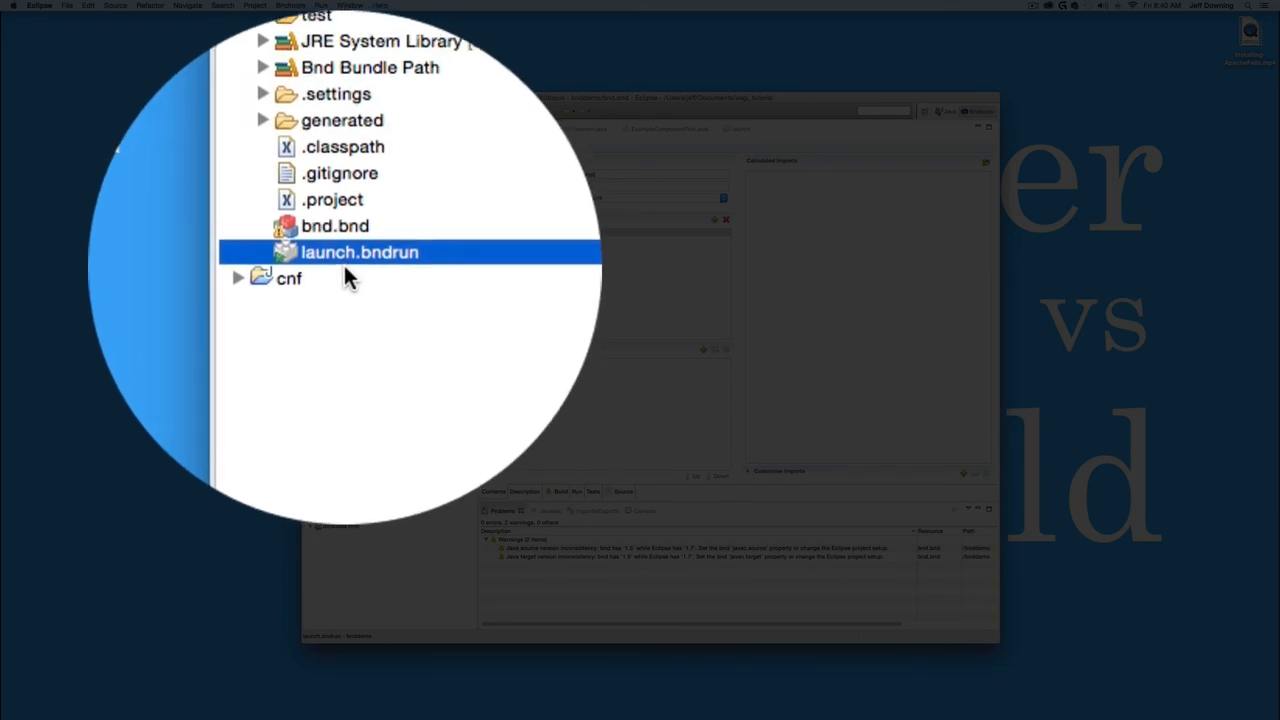
double_click(344, 258)
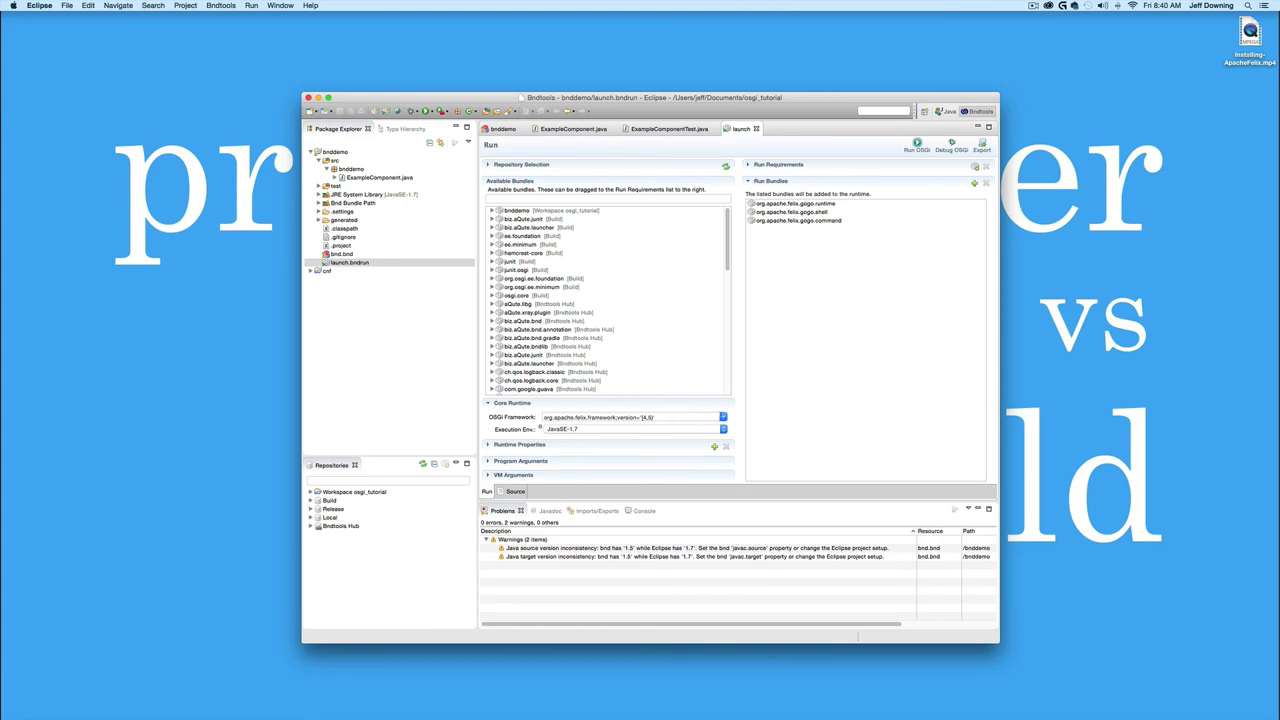
left_click(723, 417)
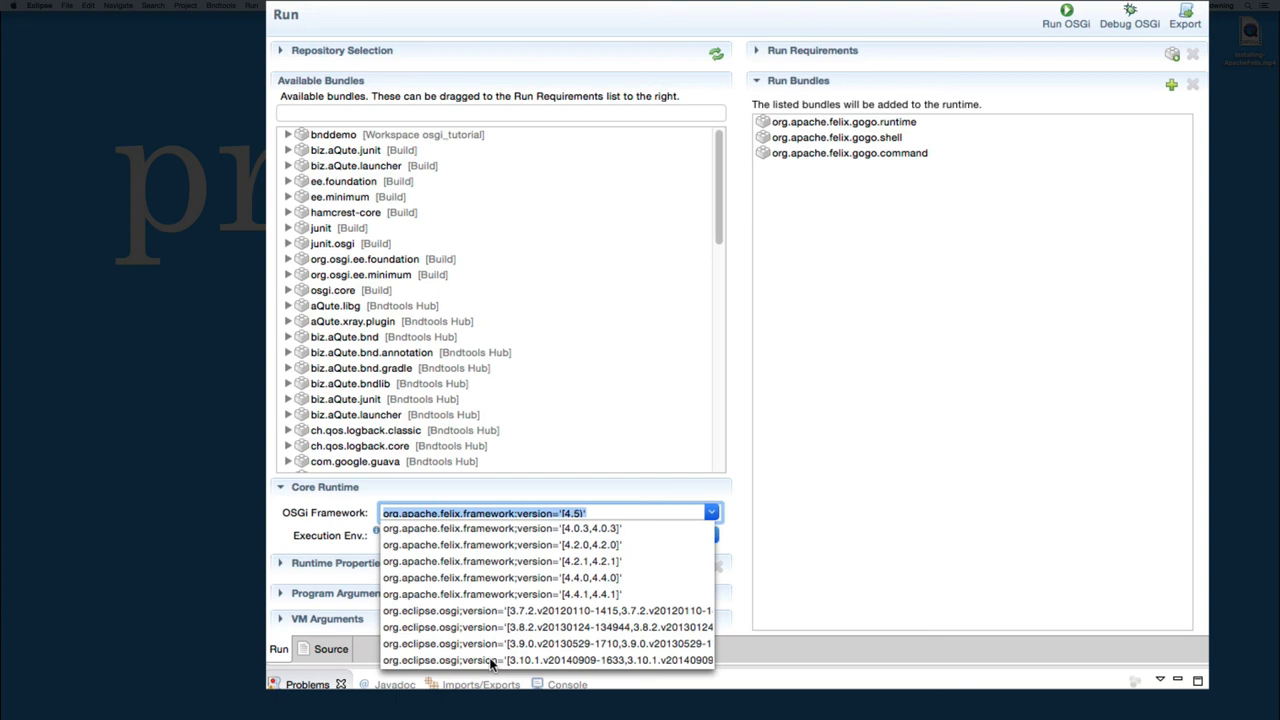
Dismiss the framework list, keeping Felix 4.5 with JavaSE-1.7
left_click(812, 478)
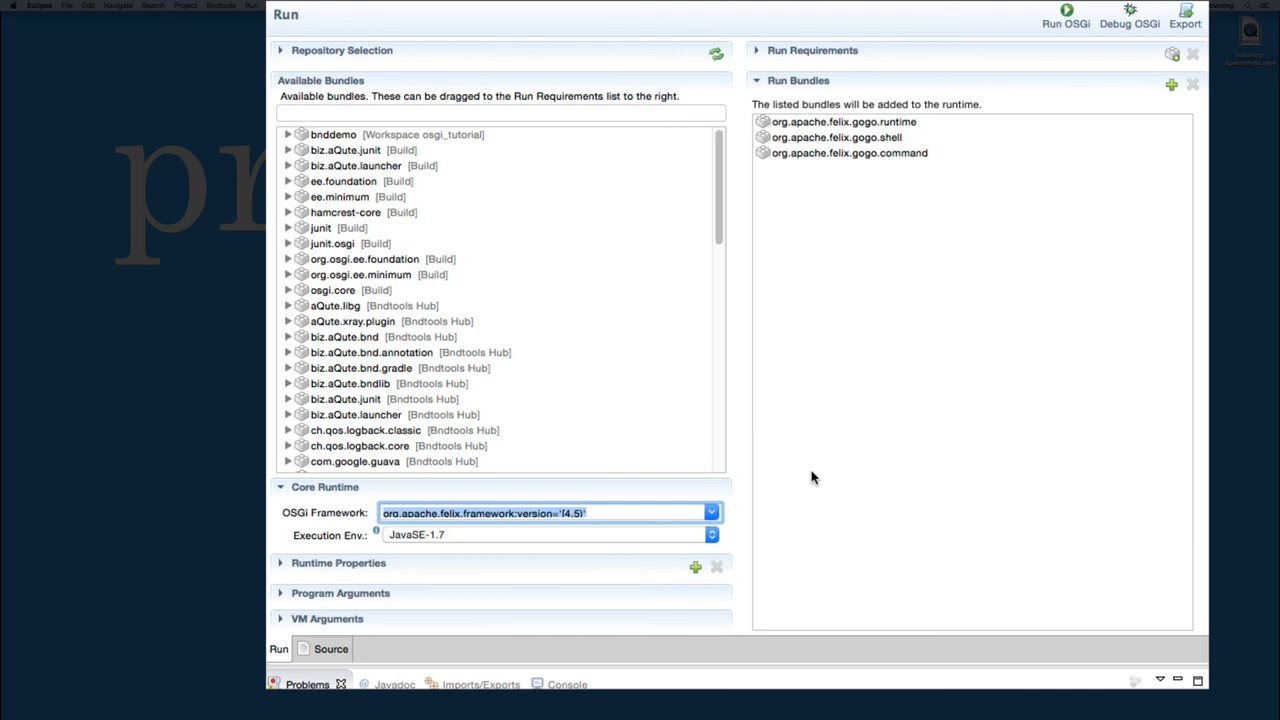